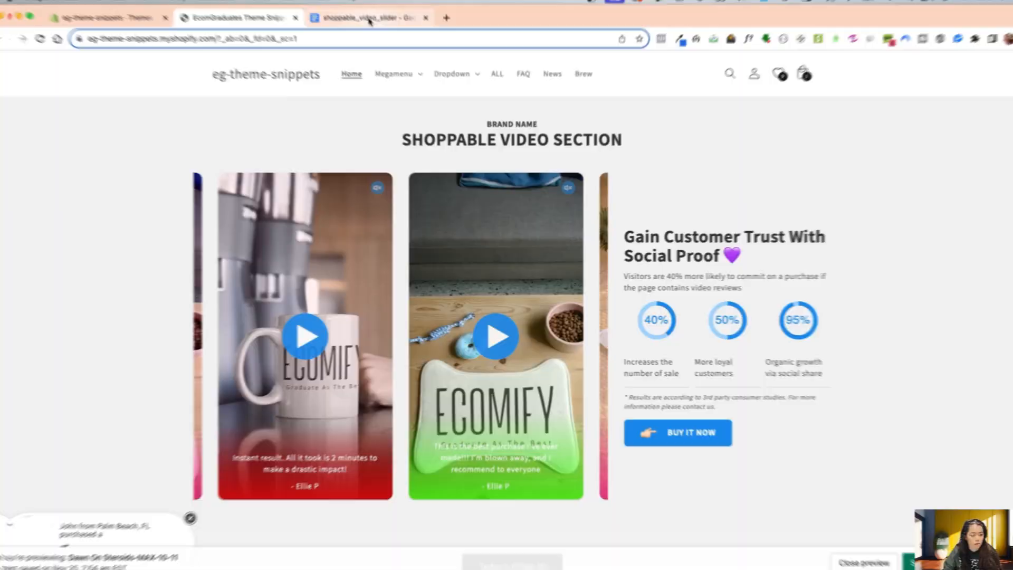
Step: Open the code editor for the Dawn 12 theme and close the promo-grid.liquid file
click(337, 26)
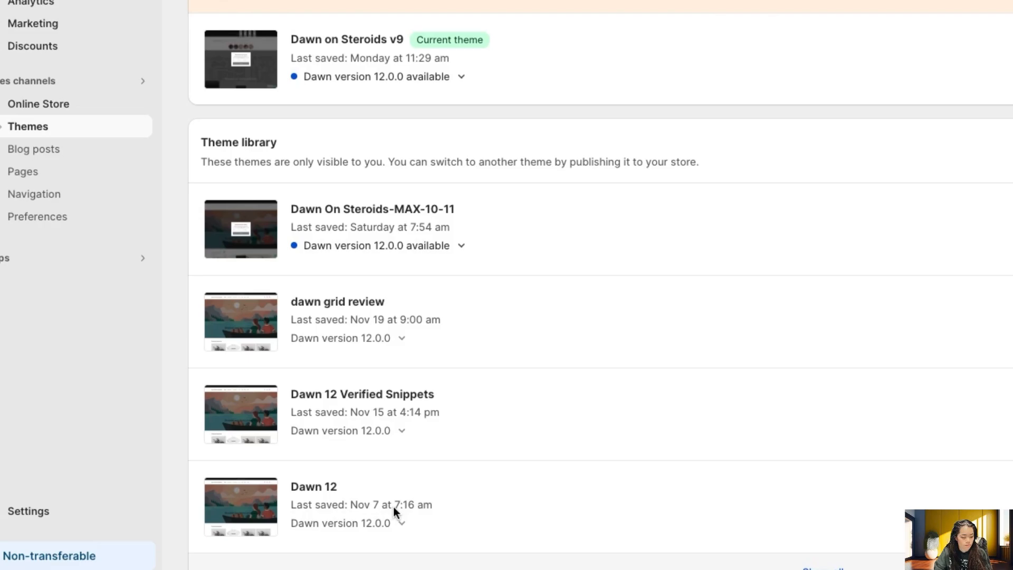
scroll(229, 483, down, 2)
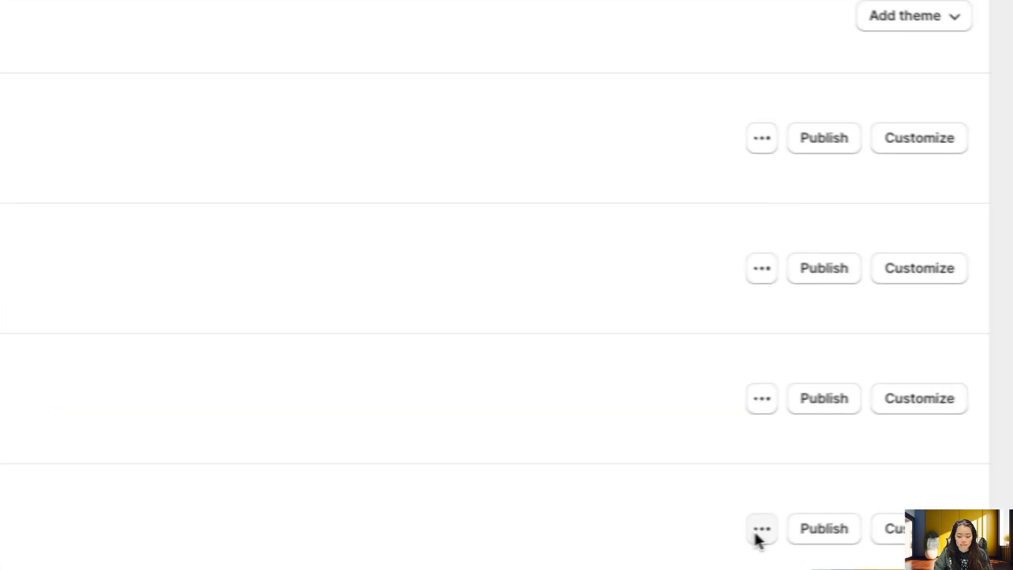
click(759, 530)
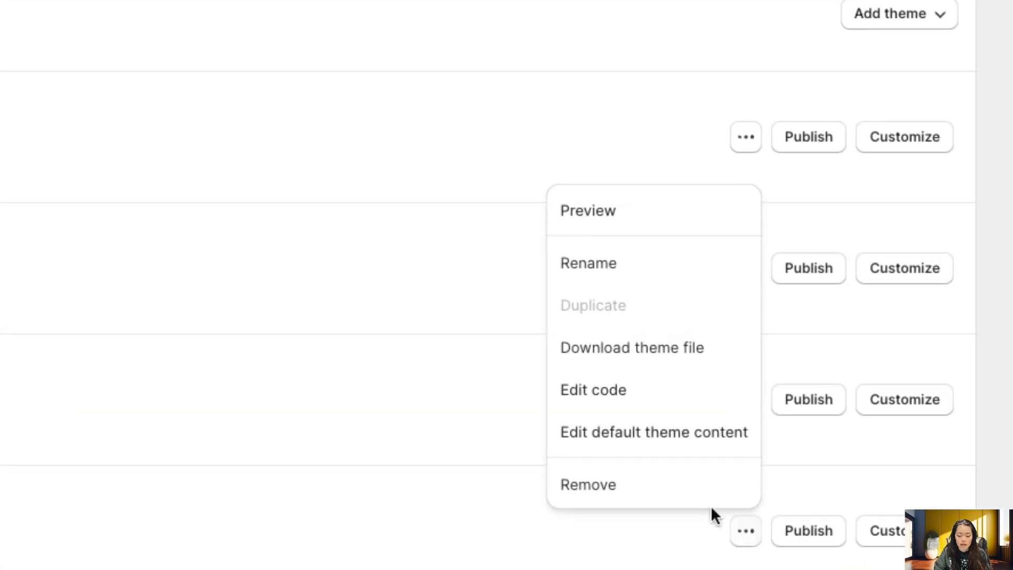
click(656, 390)
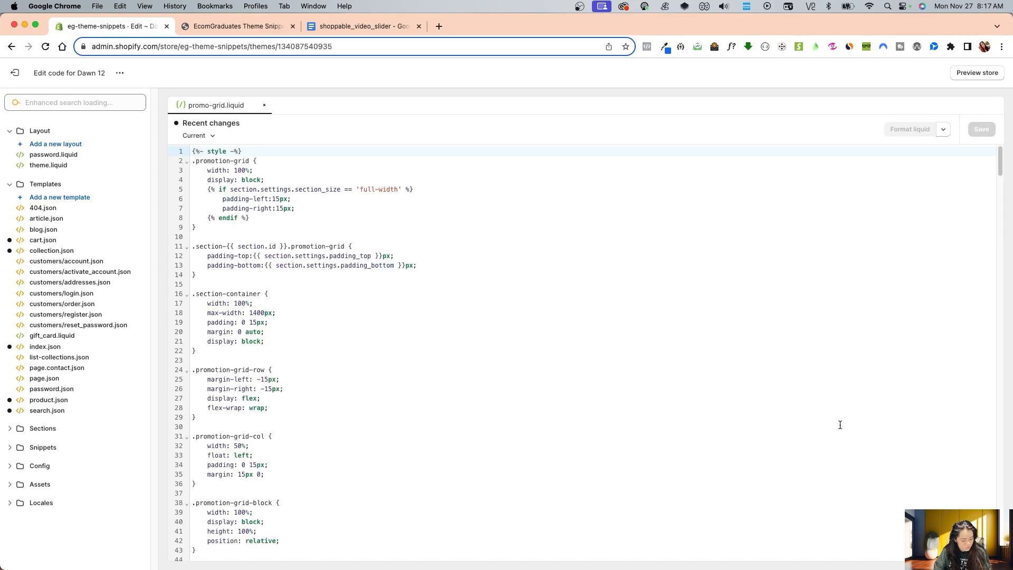
click(264, 105)
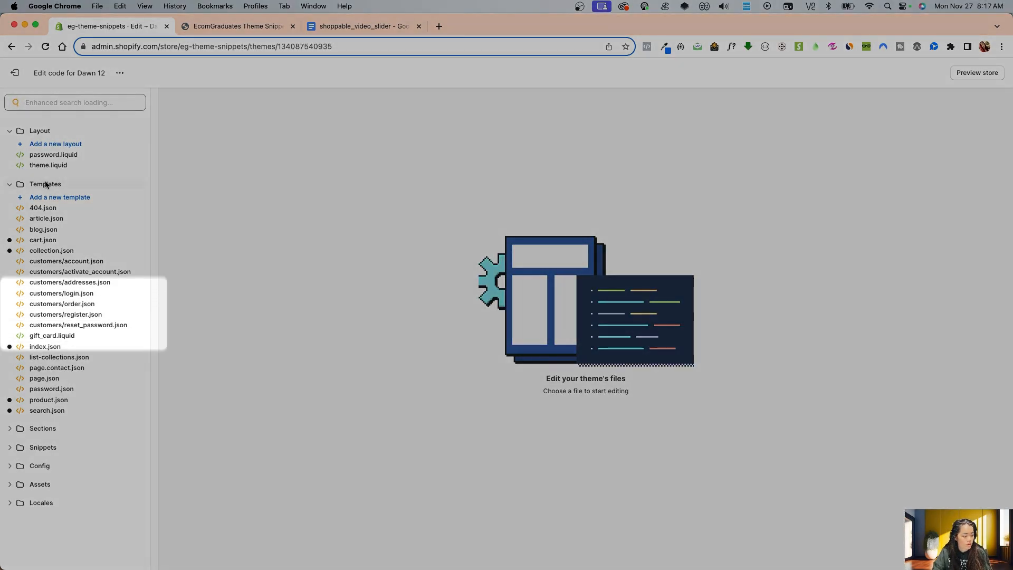
Step: Create a new liquid section file named shoppable-video-slider
click(46, 184)
click(42, 202)
click(68, 215)
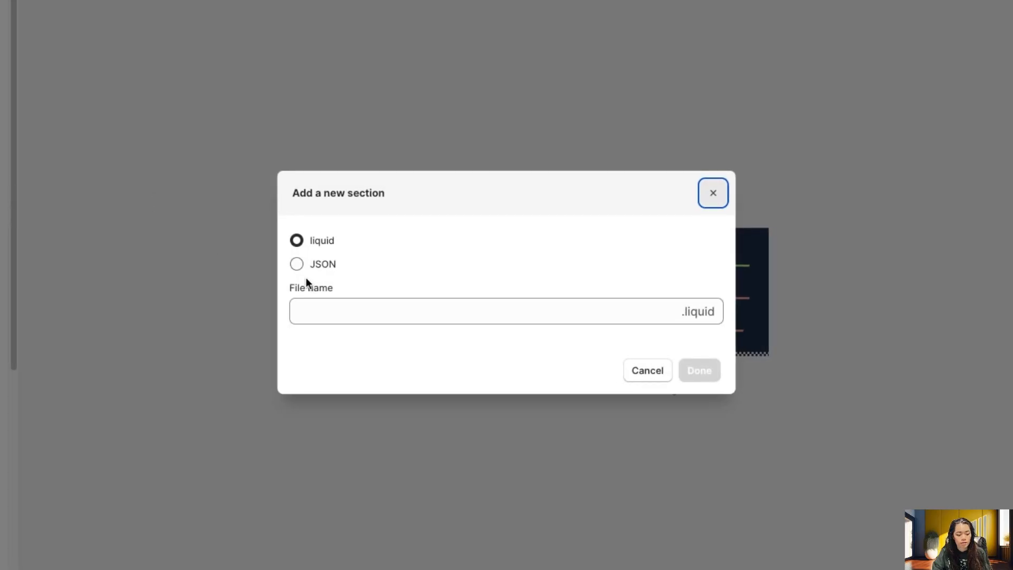
click(377, 317)
text(shoppable)
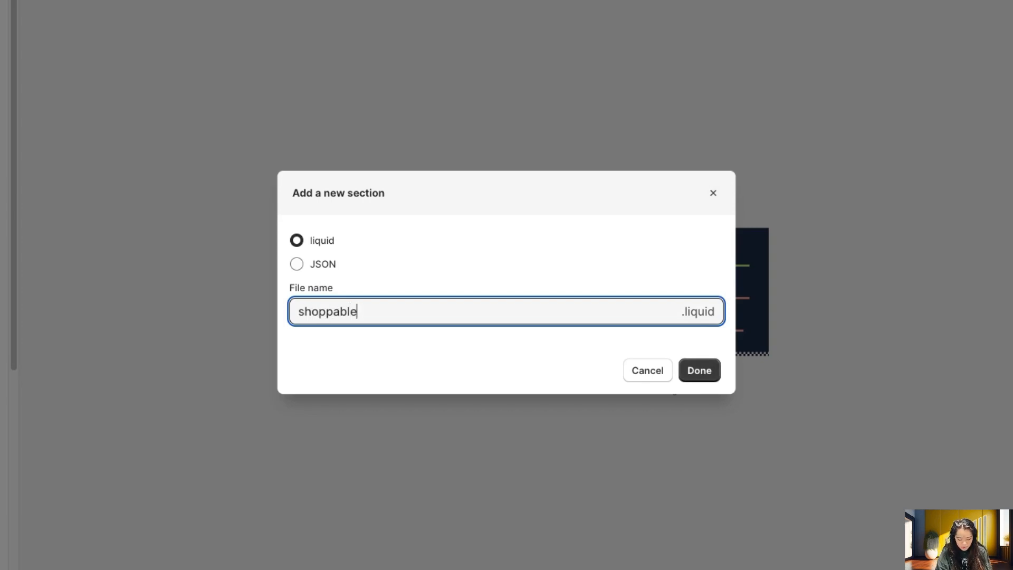
text(-video-slider)
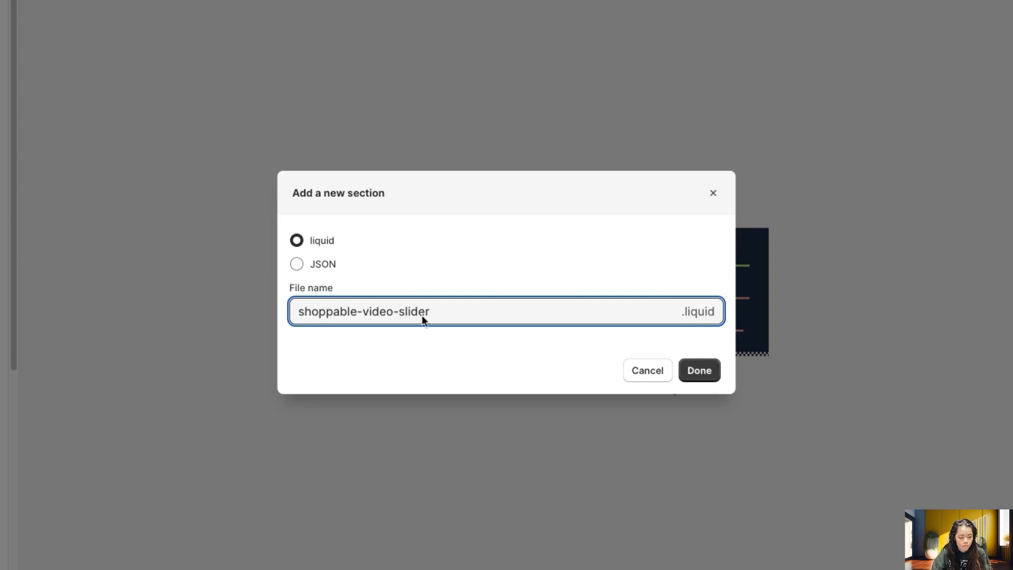
click(695, 370)
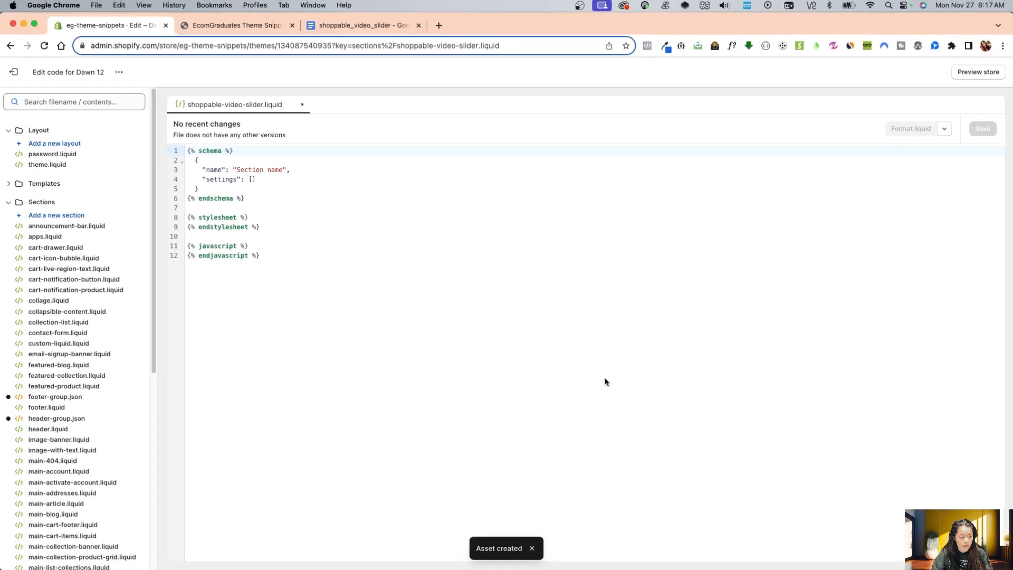
Step: Replace the default code in shoppable-video-slider.liquid with all the code from the shoppable_video_slider Google Doc and save the file
click(364, 24)
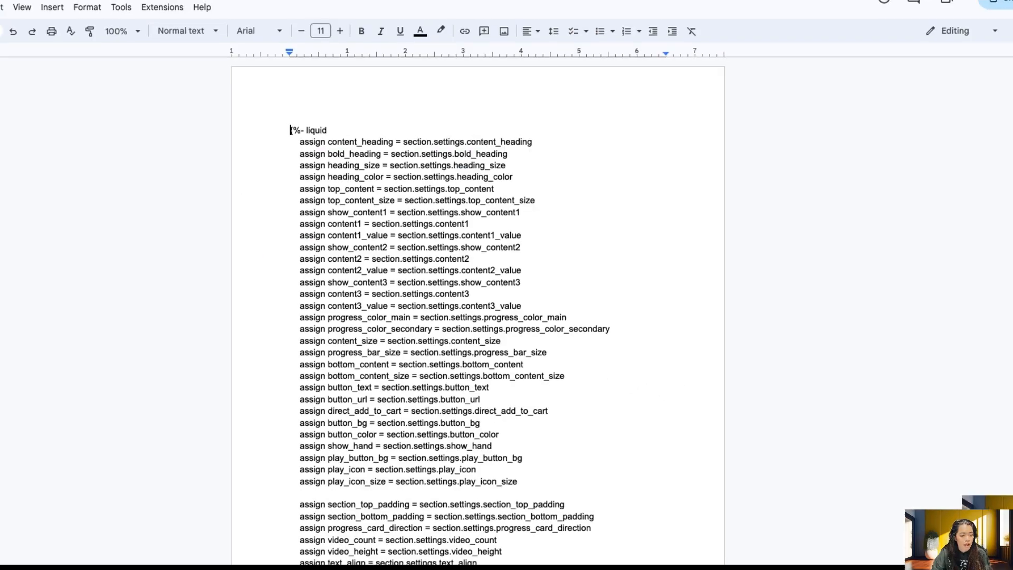
key(super+a)
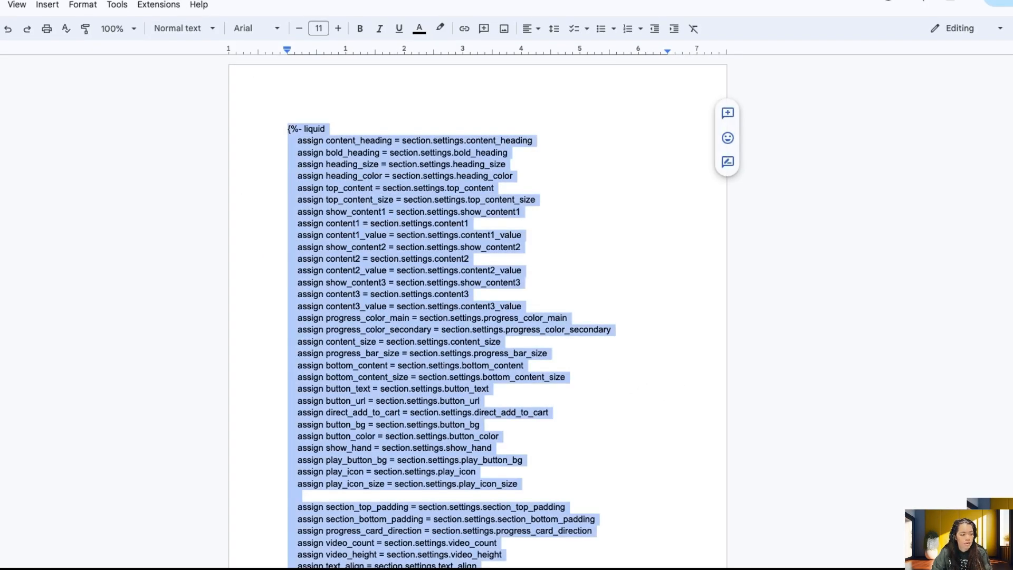
click(127, 29)
click(375, 263)
key(super+a)
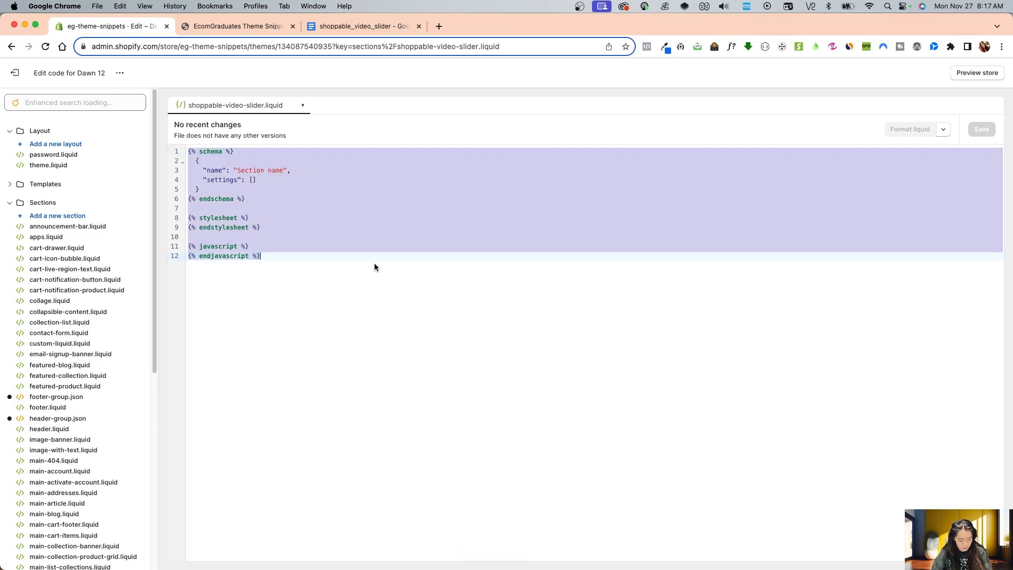
key(super+v)
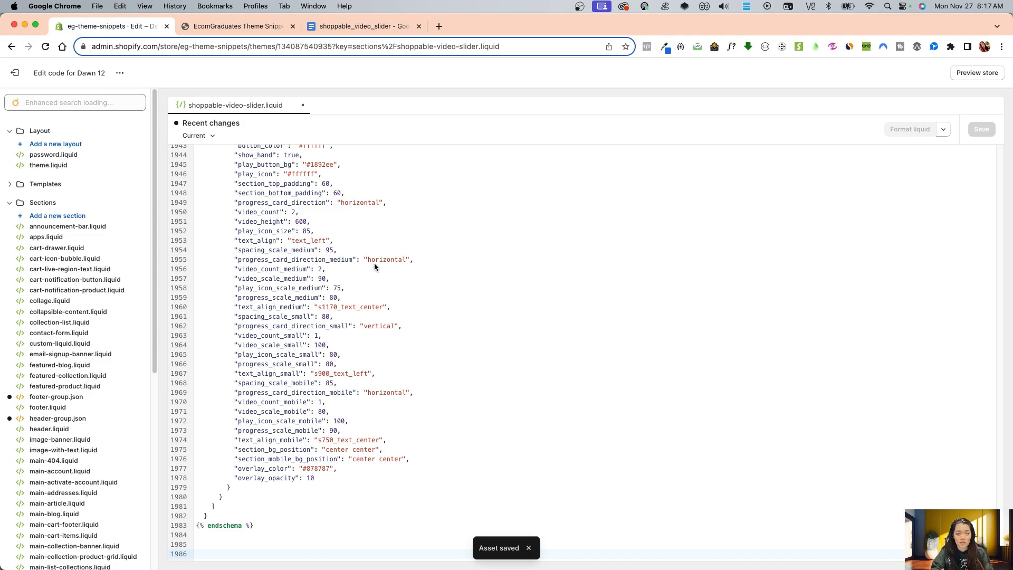
Step: In the theme customizer, add the Shoppable Video Slider section to the home page template and save
click(120, 73)
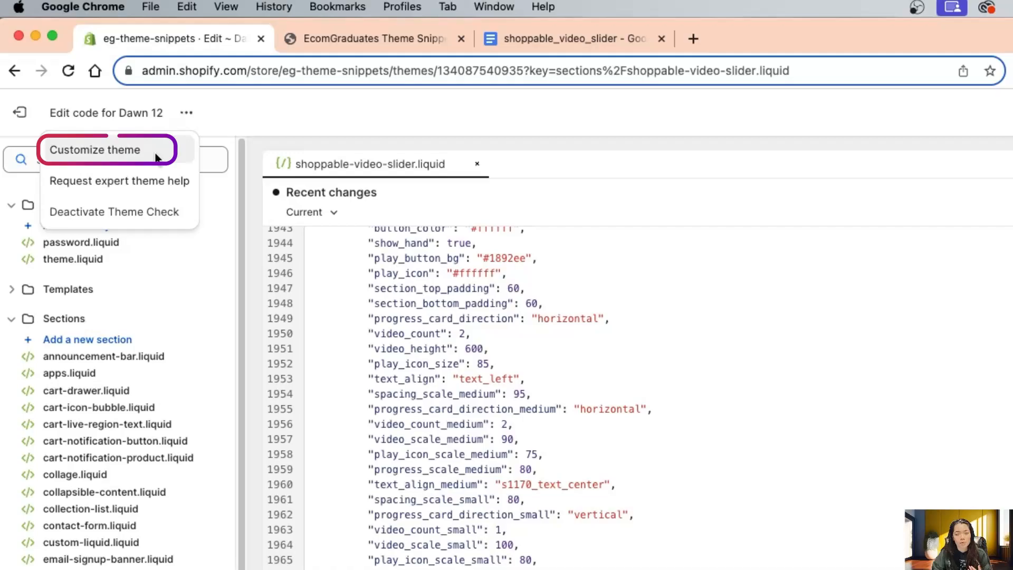
click(98, 97)
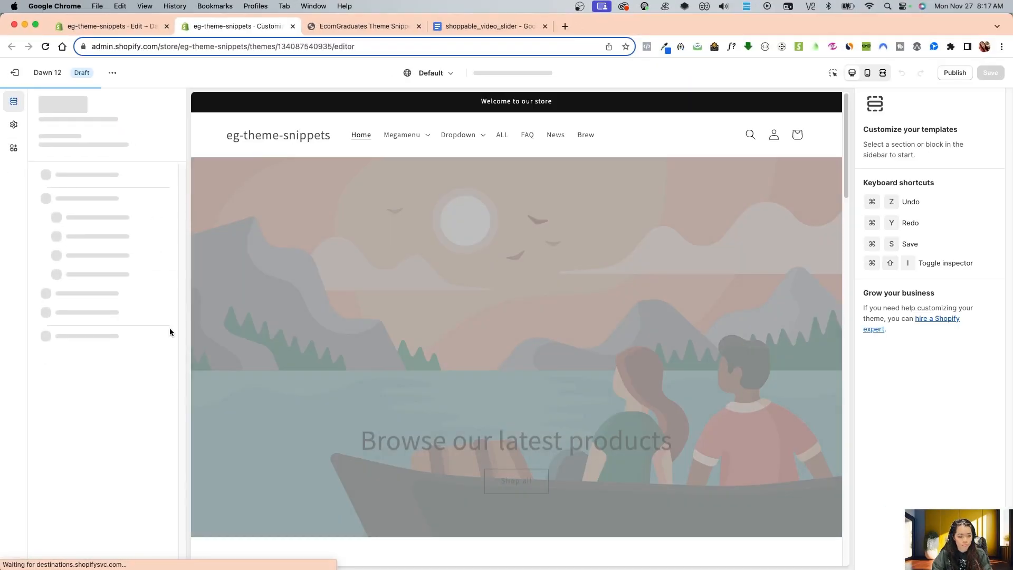
scroll(385, 404, down, 5)
scroll(375, 404, down, 10)
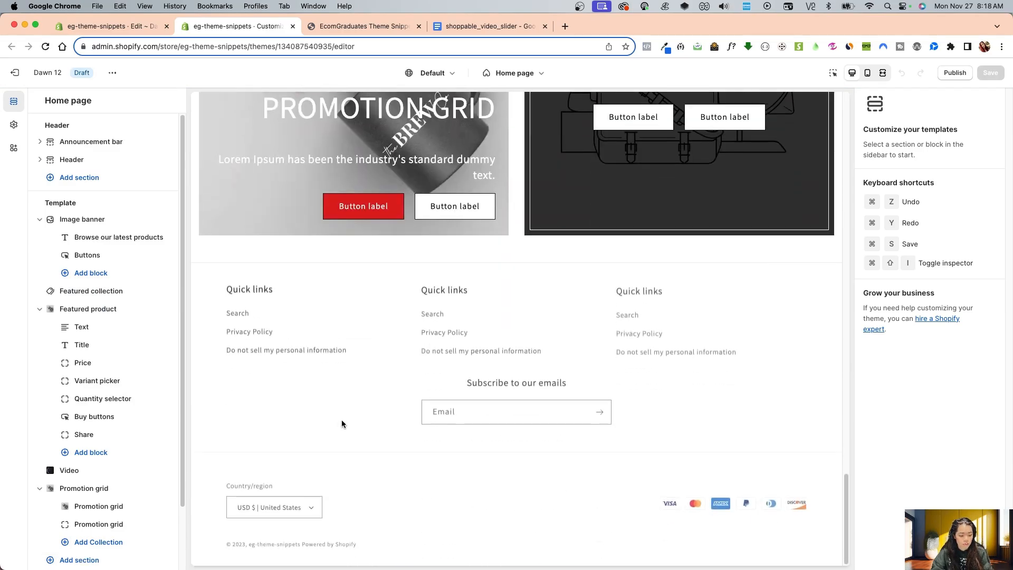
scroll(123, 469, down, 3)
click(103, 488)
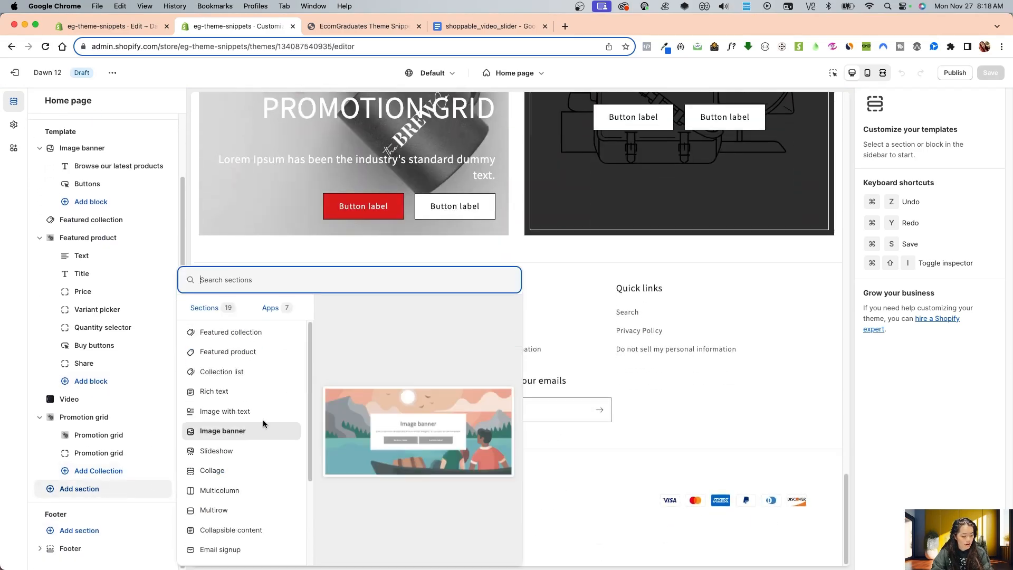
text(shop)
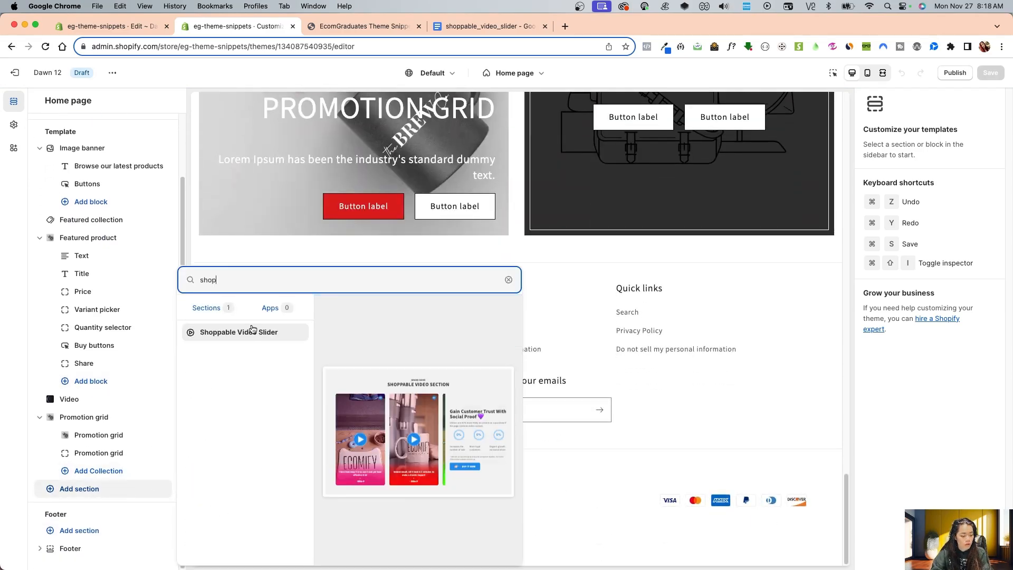
click(252, 331)
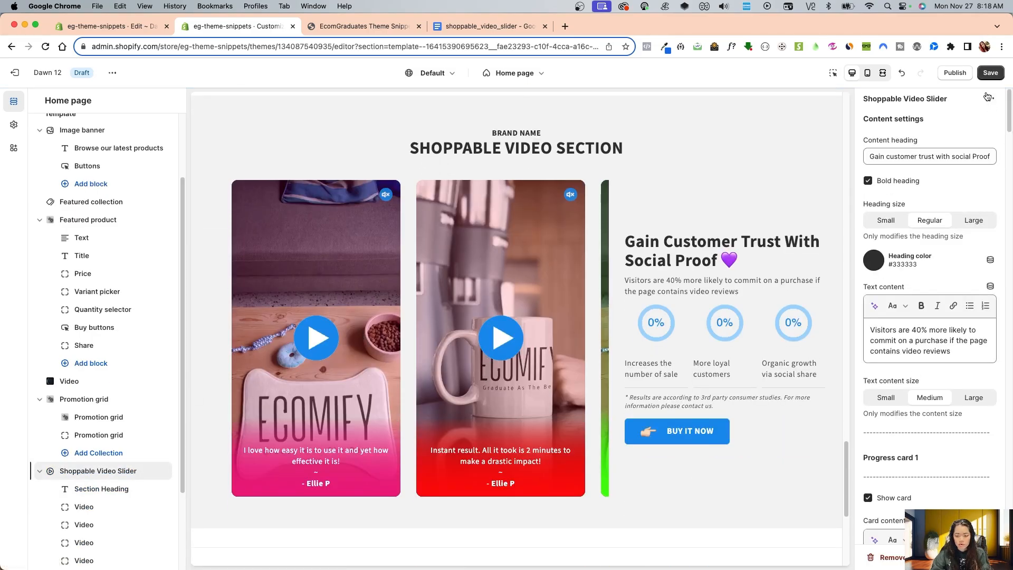
click(992, 74)
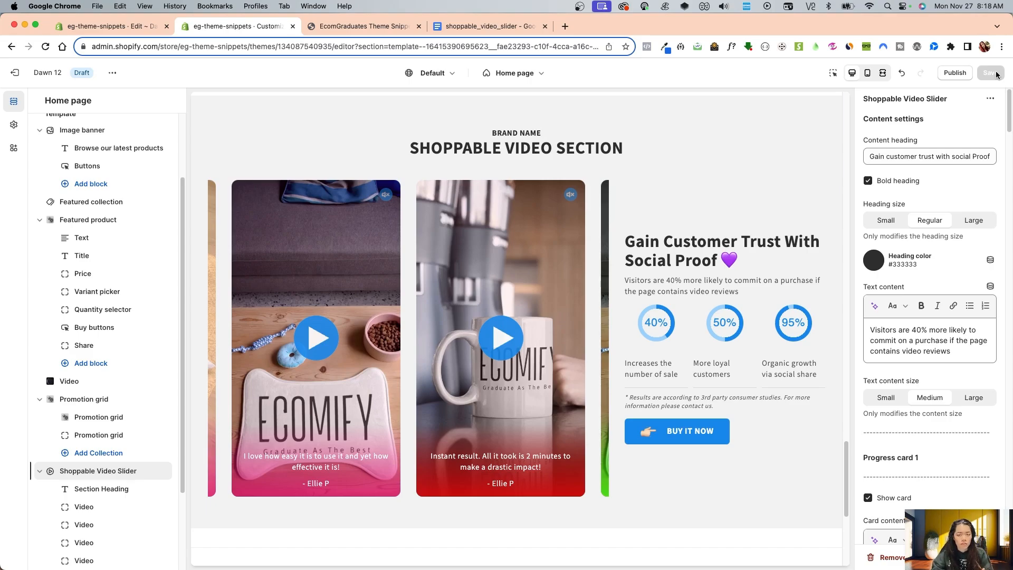
Step: Preview the Dawn 12 theme and examine the shoppable video section on the home page, returning to the customizer
click(112, 73)
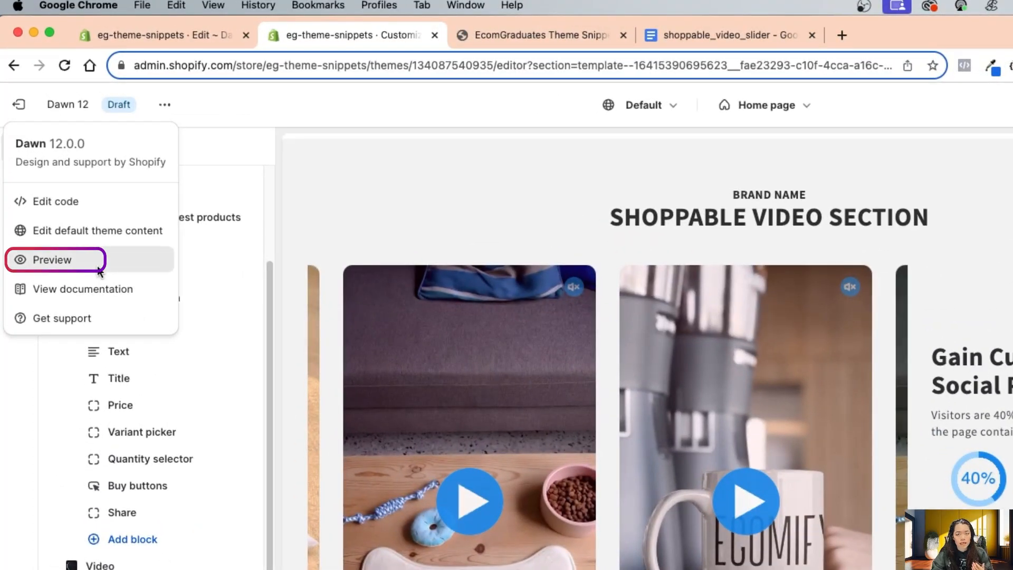
click(69, 186)
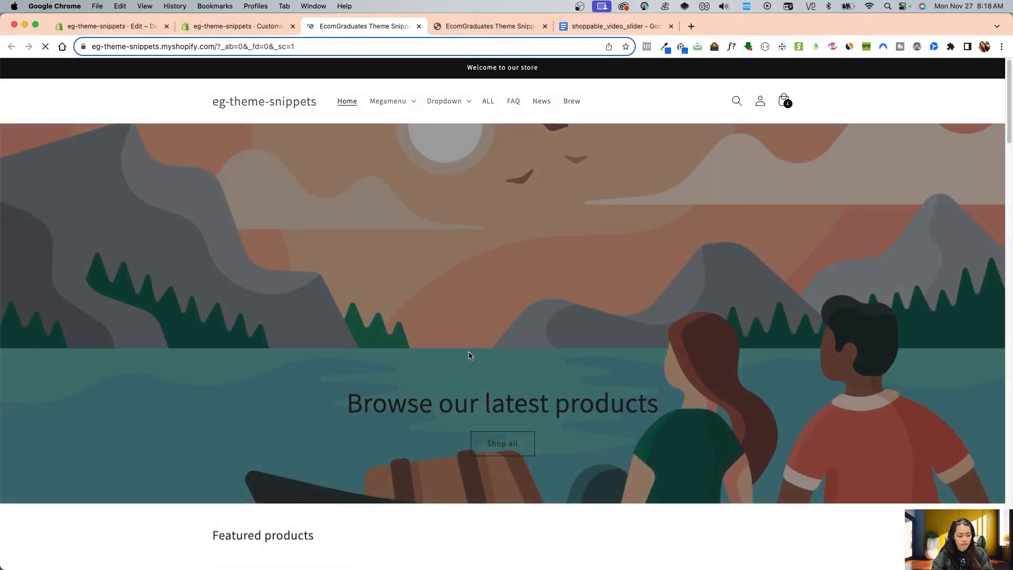
scroll(751, 564, down, 10)
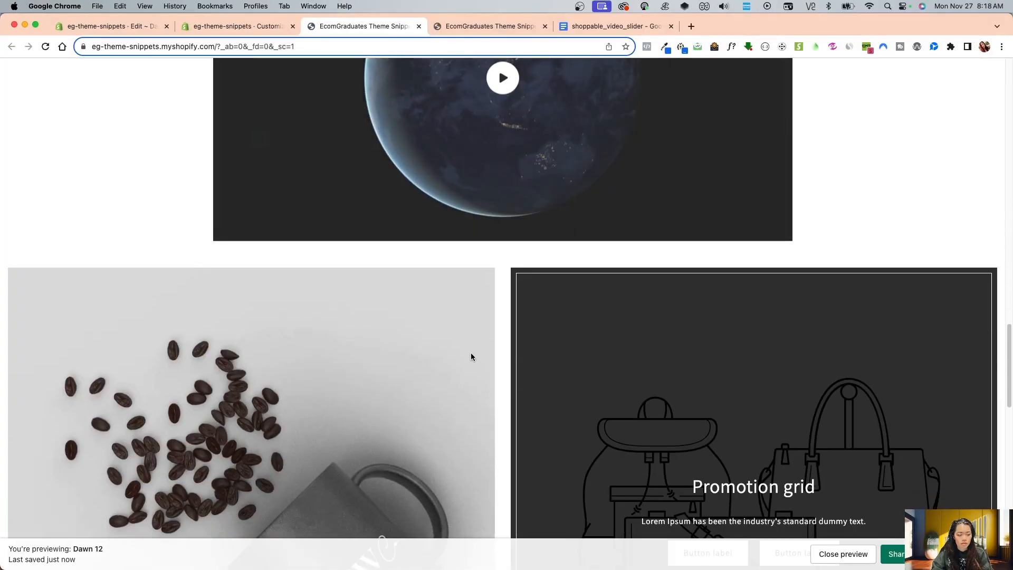
scroll(481, 355, down, 10)
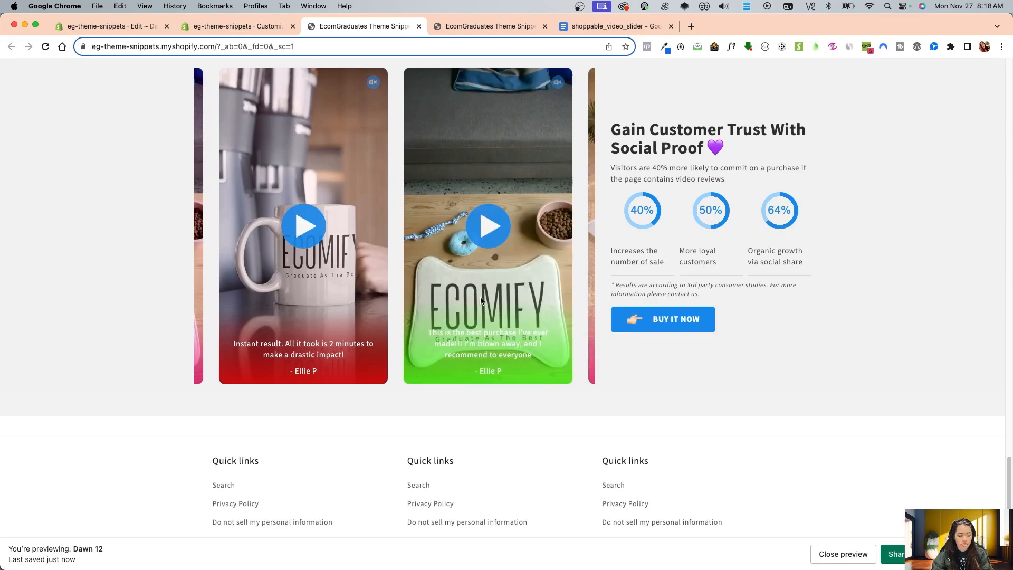
scroll(535, 297, up, 1)
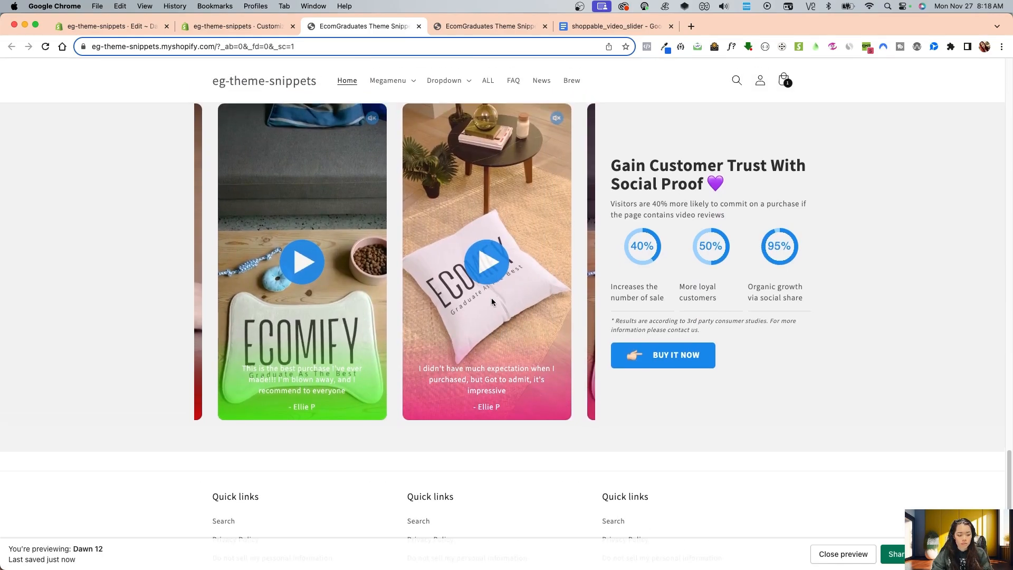
scroll(562, 333, up, 3)
key(ctrl+shift+Tab)
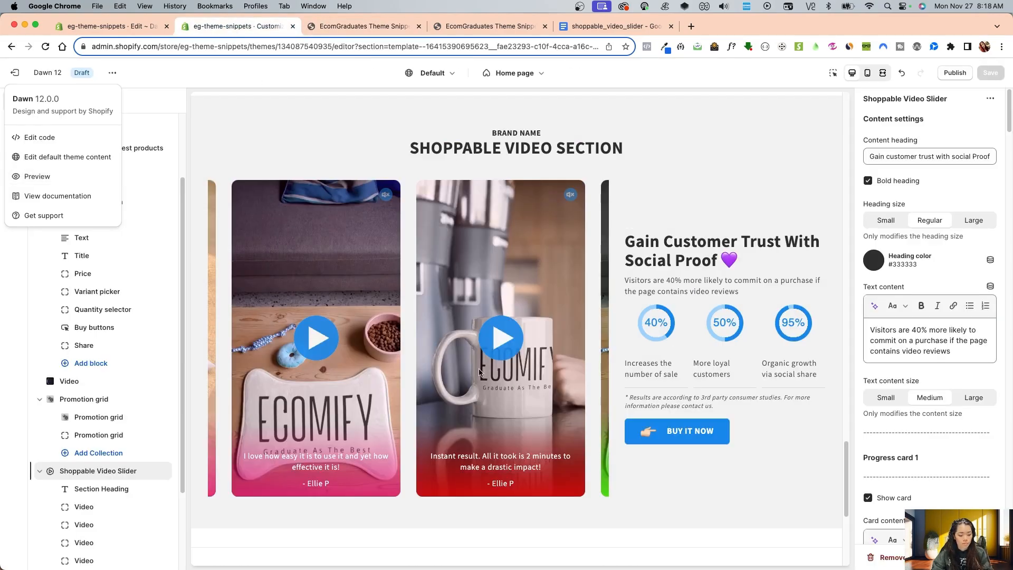
Step: Turn the Shoppable Video Slider's bold heading option off and back on
scroll(113, 438, down, 3)
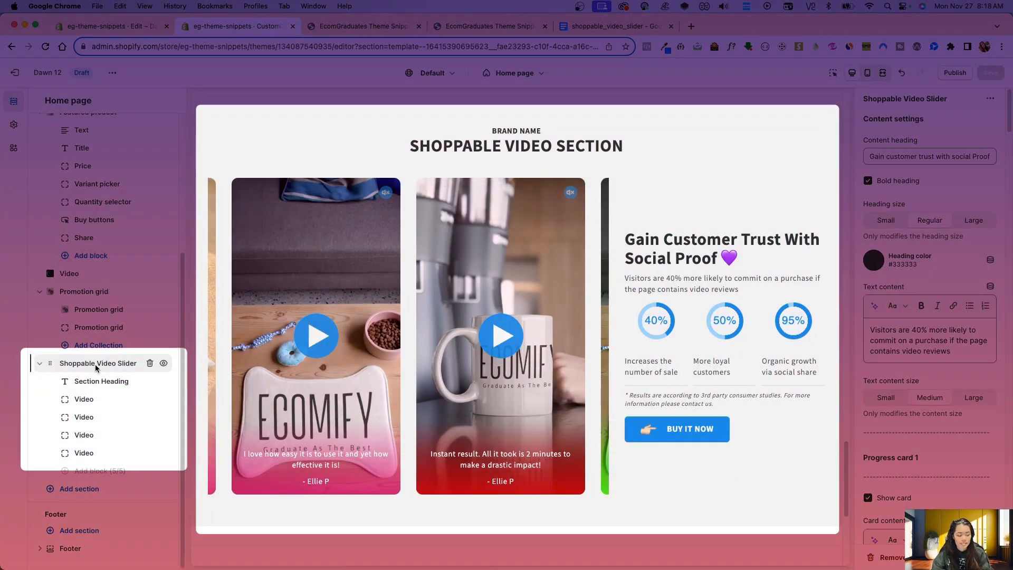
click(884, 162)
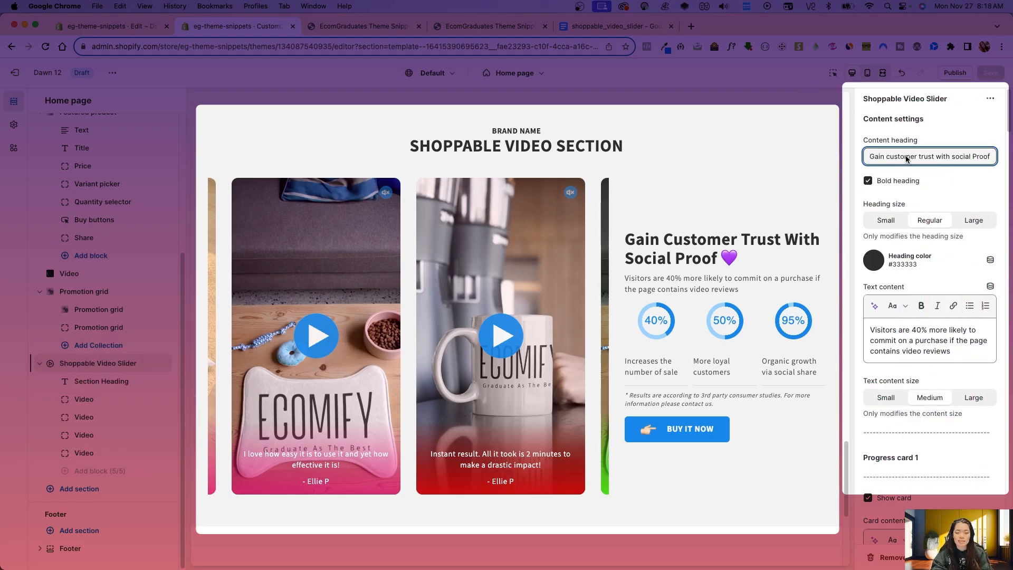
click(896, 181)
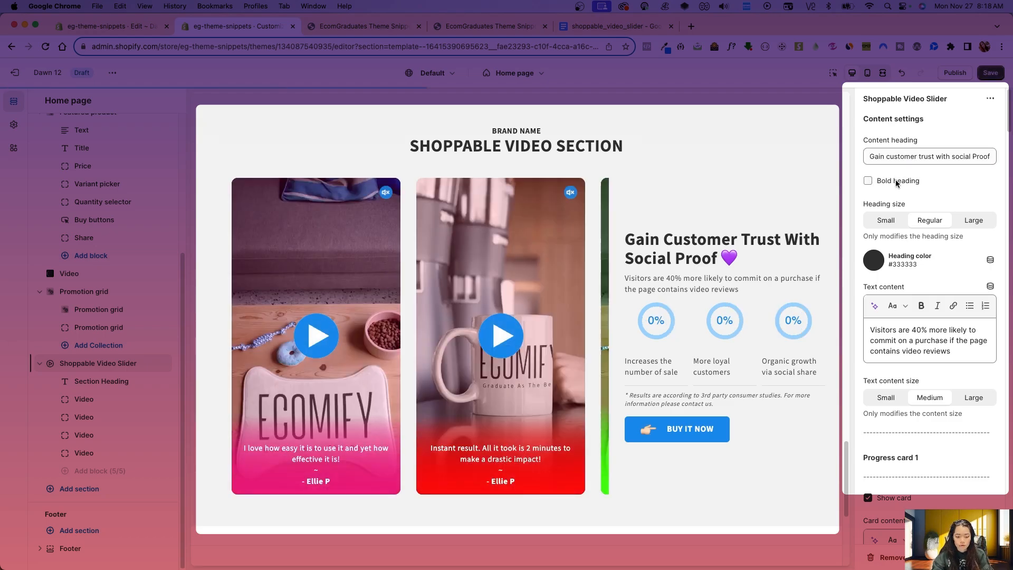
click(895, 181)
Step: Set the content heading's size to Small and its color to #334FB4, trying the Regular and Large sizes too
click(899, 220)
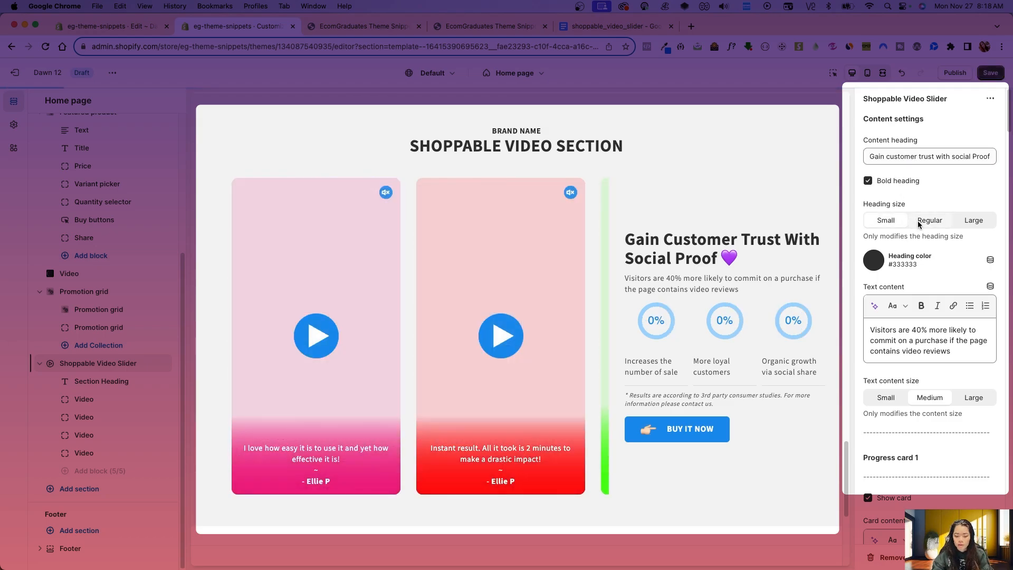
click(922, 221)
click(966, 222)
click(930, 221)
click(897, 223)
click(929, 221)
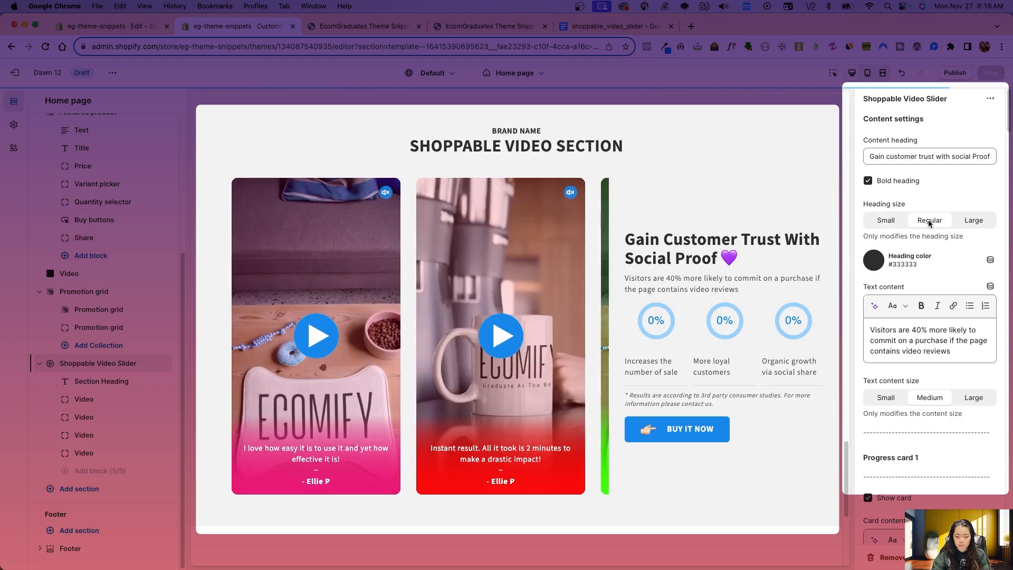
click(895, 227)
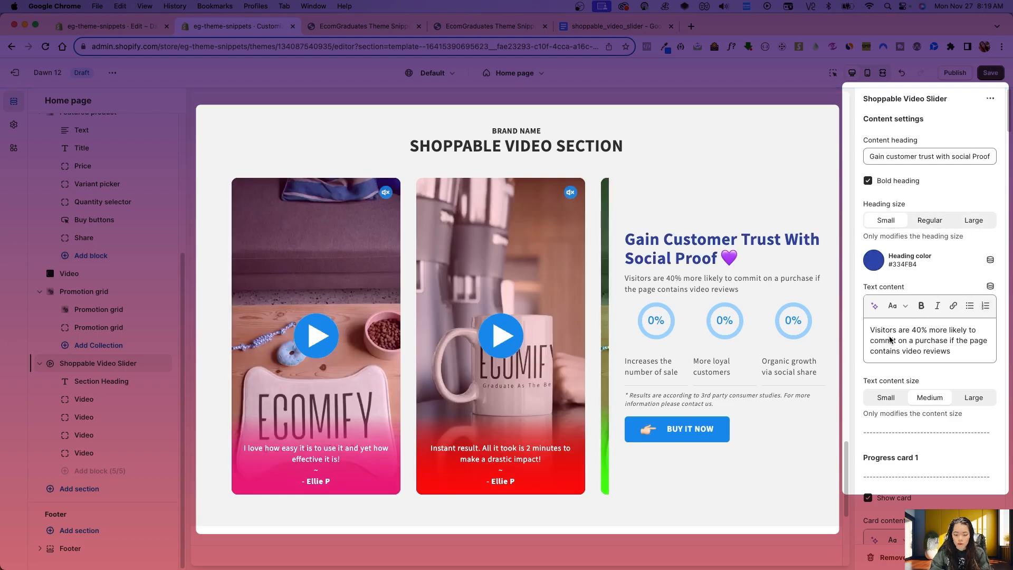
Step: Set the text content size to Large, trying the Small size first
scroll(924, 348, down, 1)
click(926, 302)
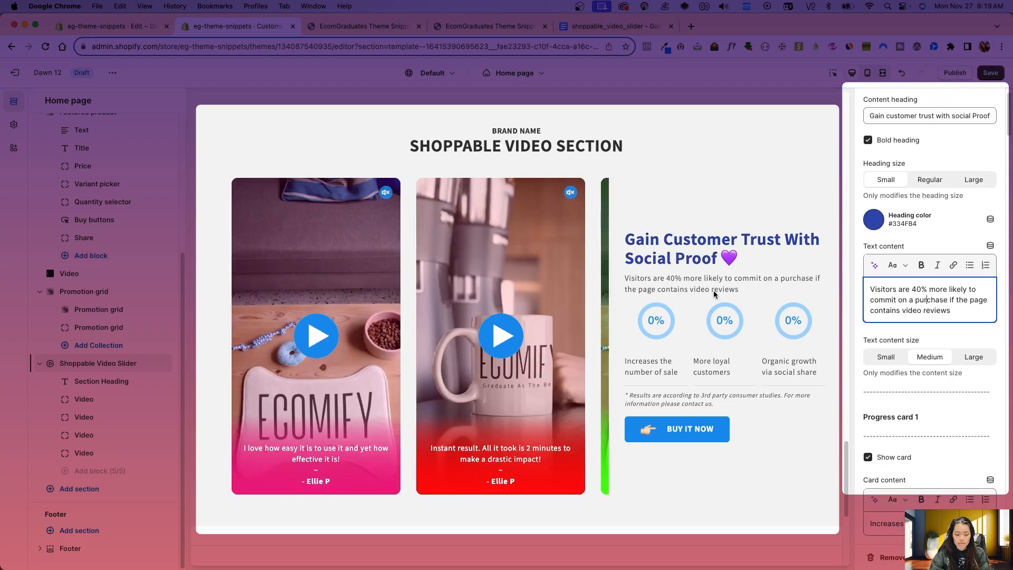
scroll(892, 332, down, 1)
click(886, 321)
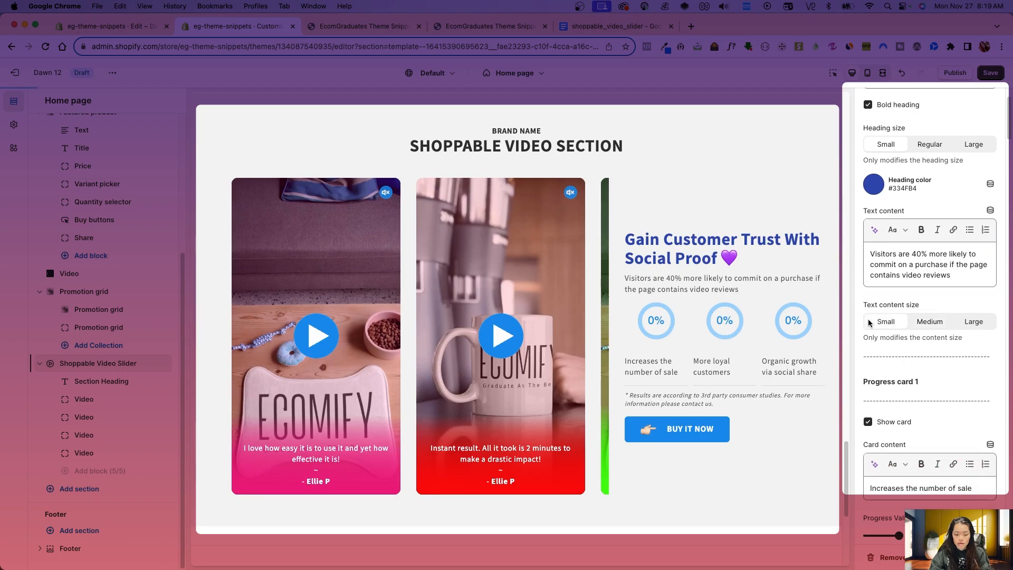
click(952, 322)
scroll(945, 381, down, 1)
scroll(945, 381, down, 5)
scroll(949, 343, up, 1)
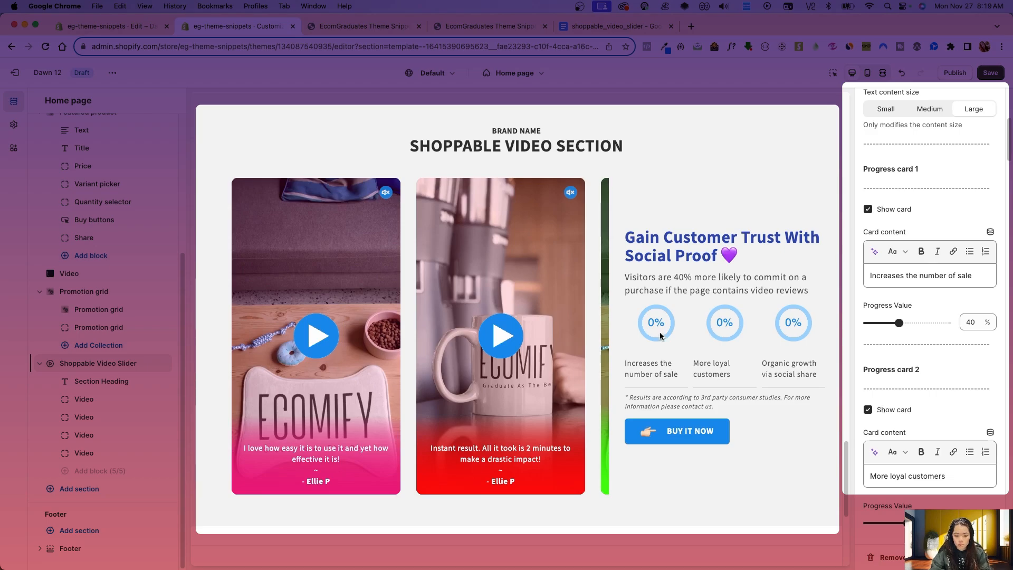
Step: Turn off progress card 1's Show card option, turn it back on, and place the cursor in its card content
click(867, 209)
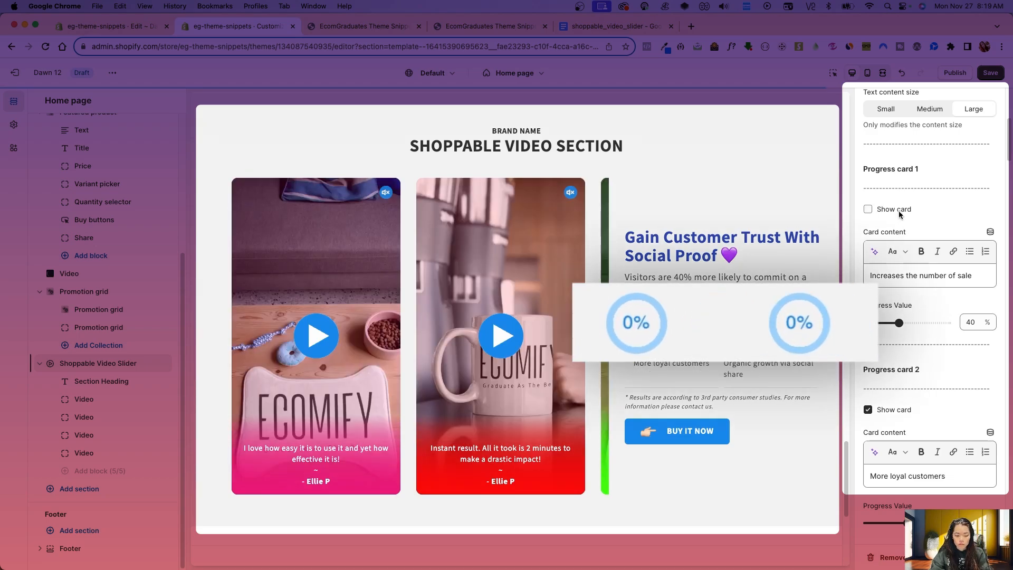
click(867, 209)
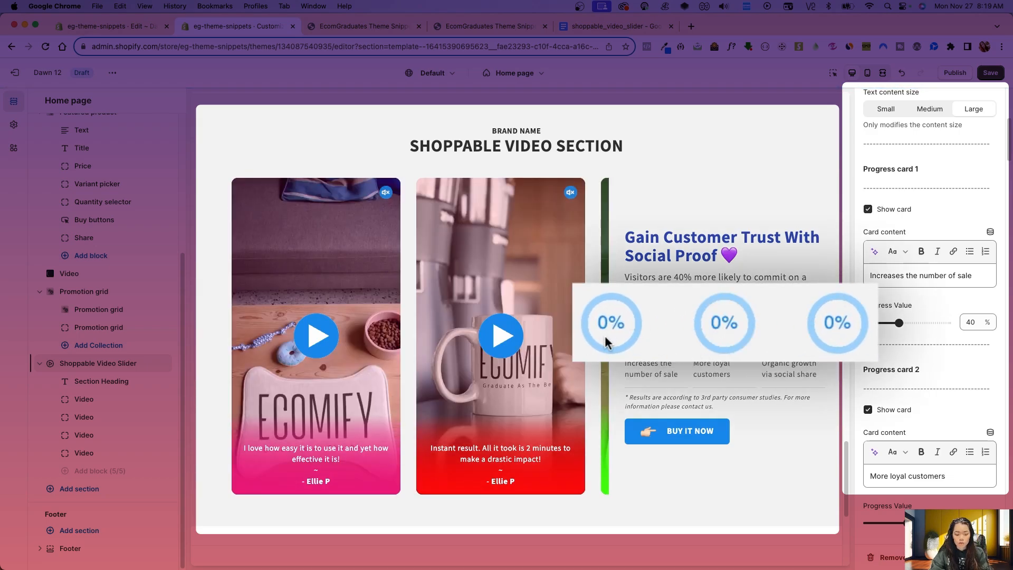
click(937, 274)
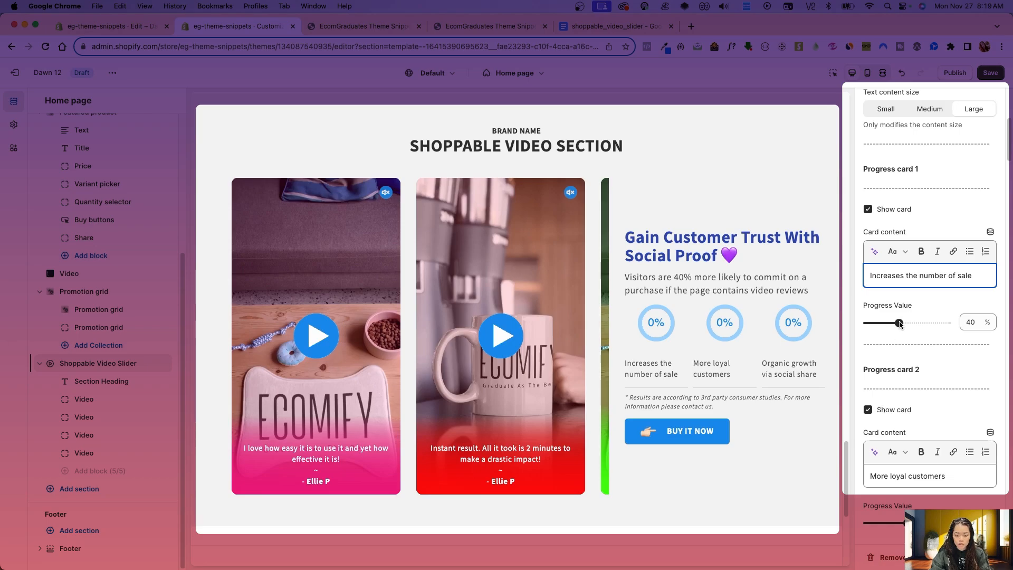
Step: Reload the storefront preview, examine the progress circles in the shoppable video section, and return to the theme customizer
click(338, 27)
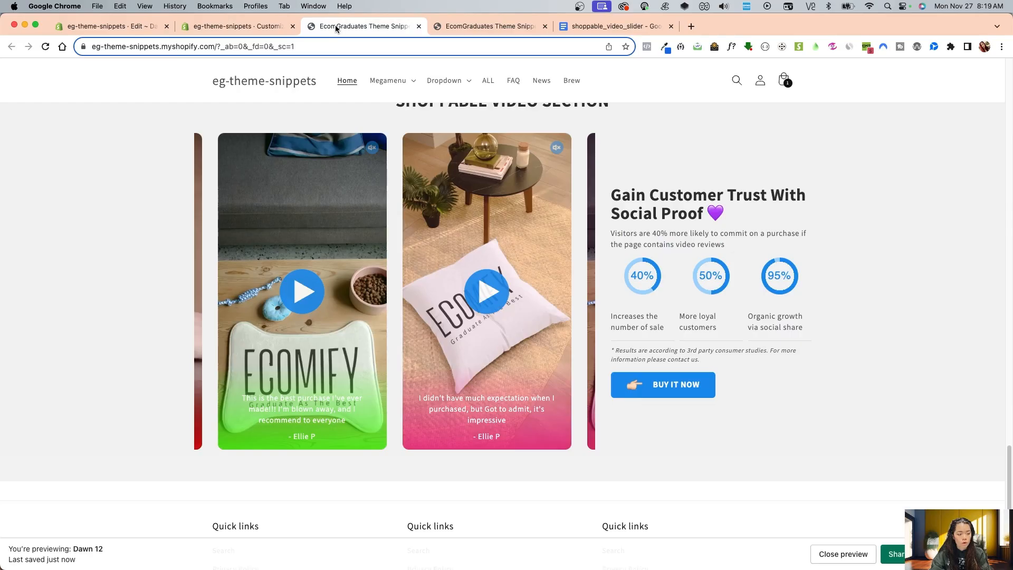
click(46, 47)
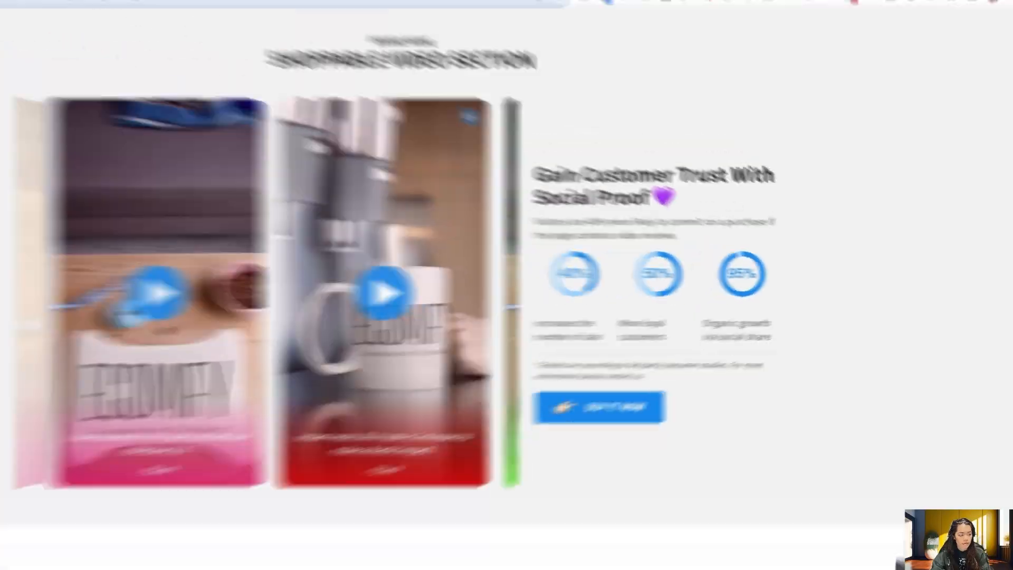
click(203, 27)
Step: Turn progress card 3's Show card option off and back on
scroll(903, 306, down, 5)
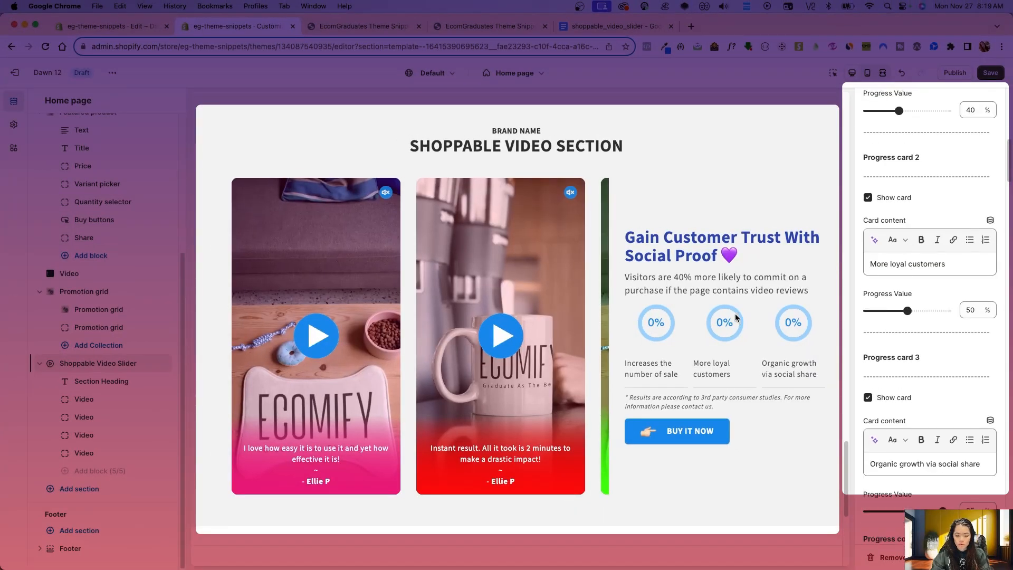
scroll(953, 377, down, 2)
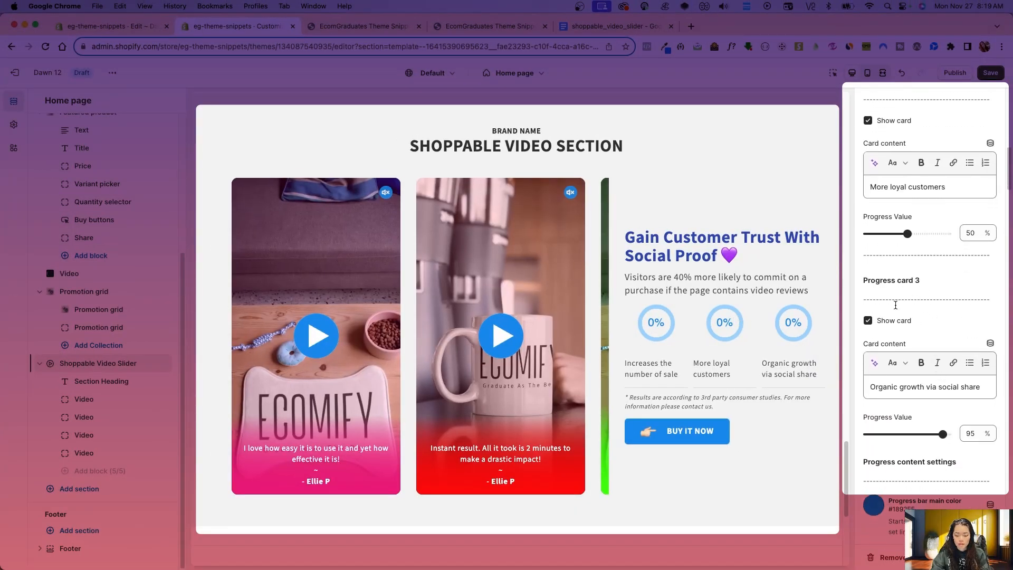
click(870, 321)
click(872, 320)
Step: Set the progress bar main color to #334FB4 using the currently used swatches
scroll(872, 321, down, 6)
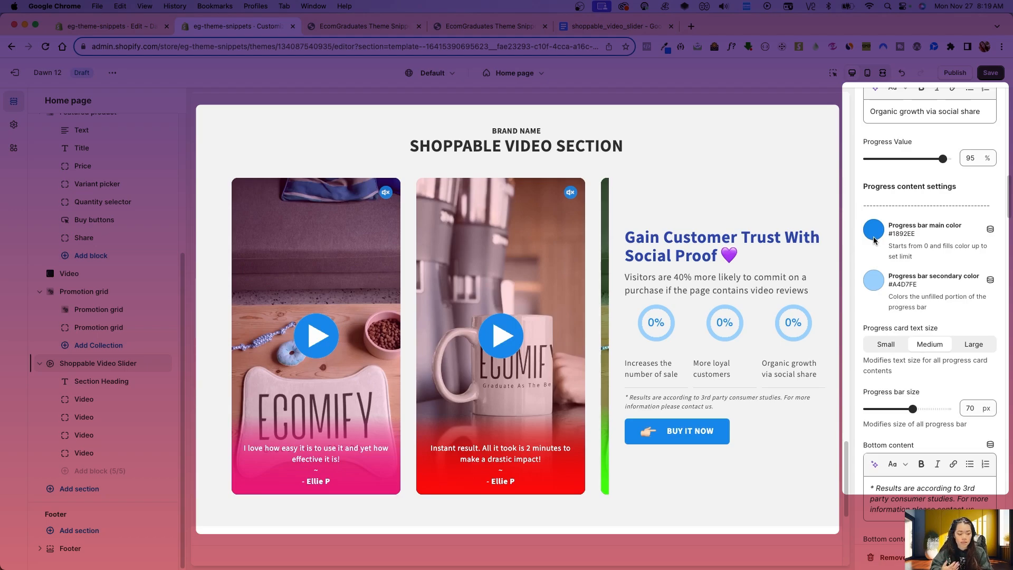
click(873, 237)
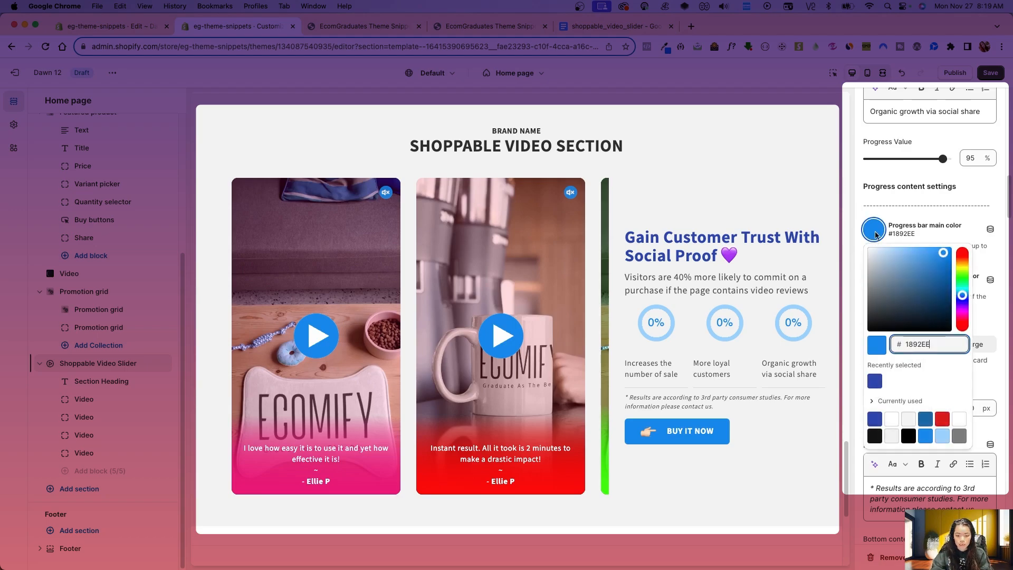
click(877, 420)
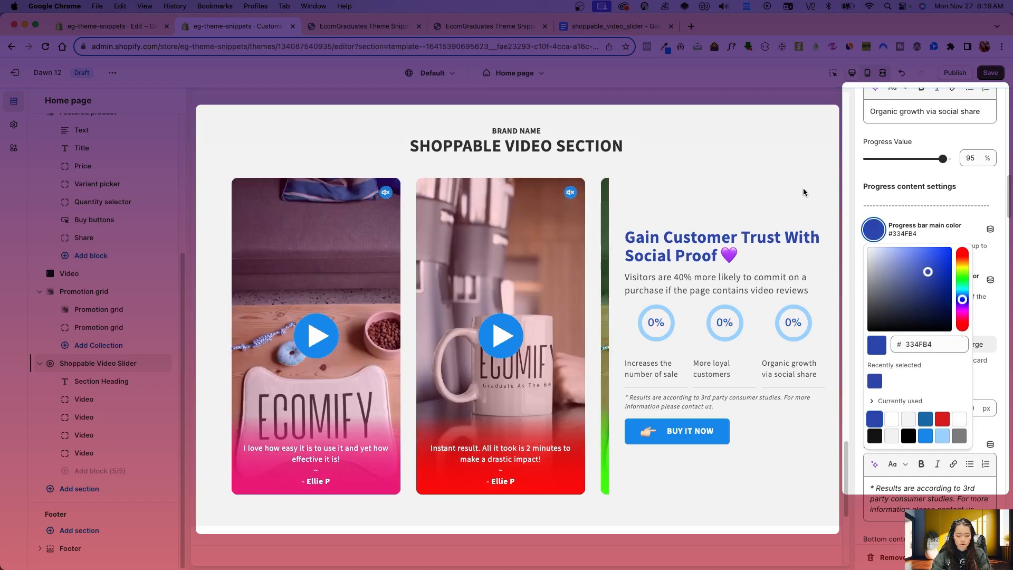
click(803, 190)
Step: Set the progress bar secondary color to the red #DD1D1D from the currently used swatches
click(880, 283)
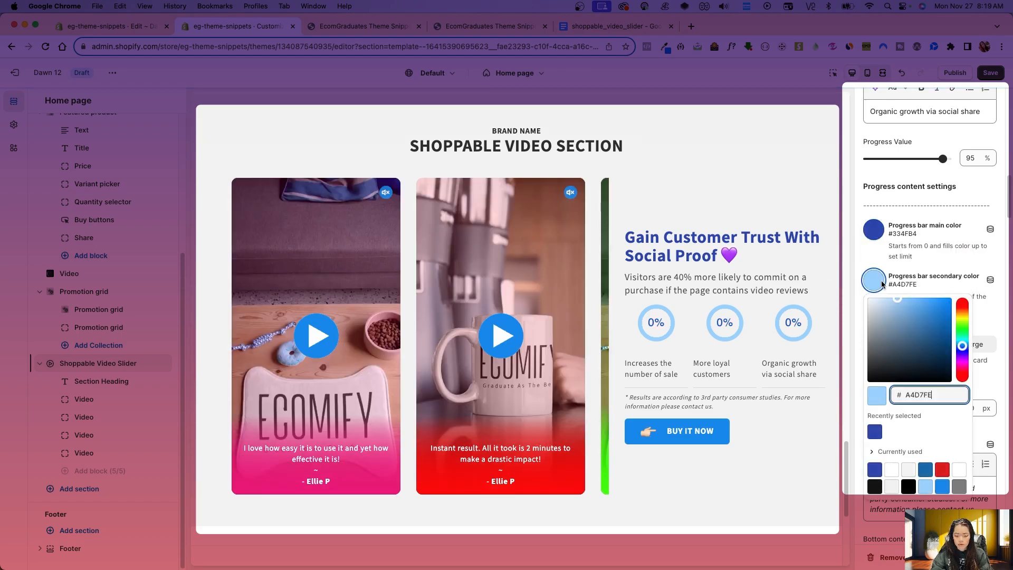
click(942, 469)
click(805, 201)
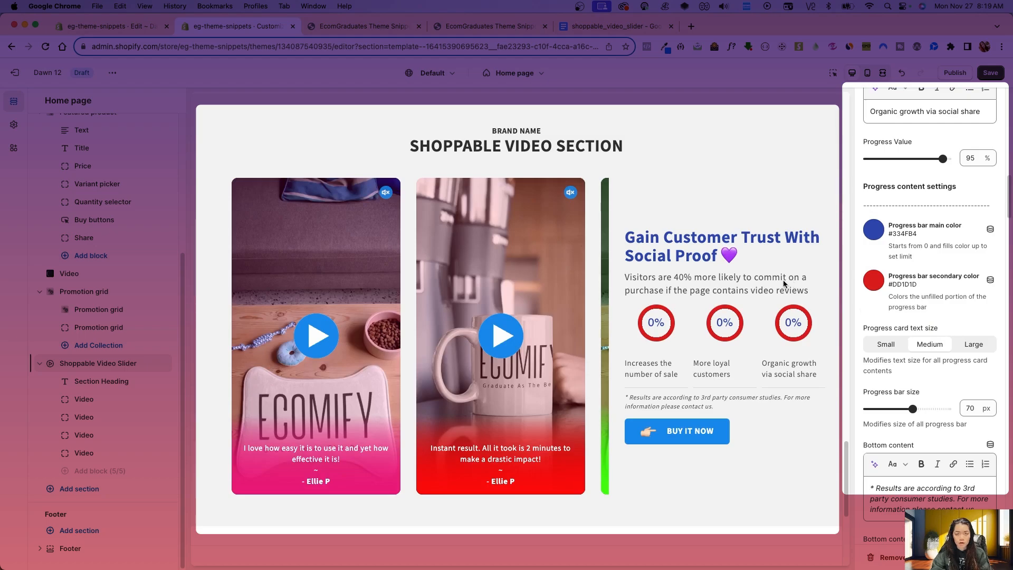
Step: Set the progress bar size to 65 px and place the cursor in the bottom content text
scroll(976, 457, down, 5)
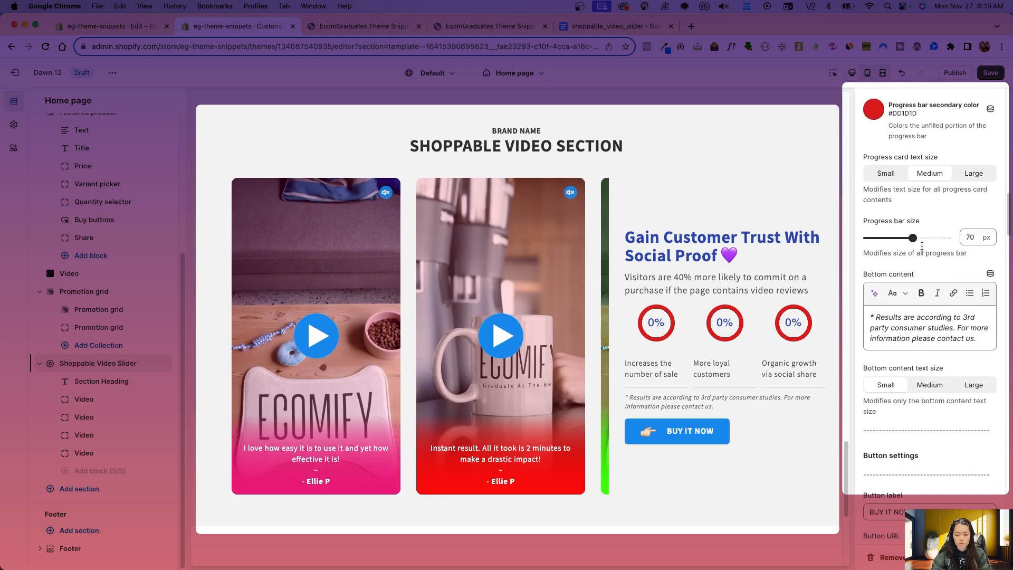
mouse_move(912, 238)
mouse_down()
mouse_move(891, 238)
mouse_move(925, 237)
mouse_move(906, 239)
mouse_up()
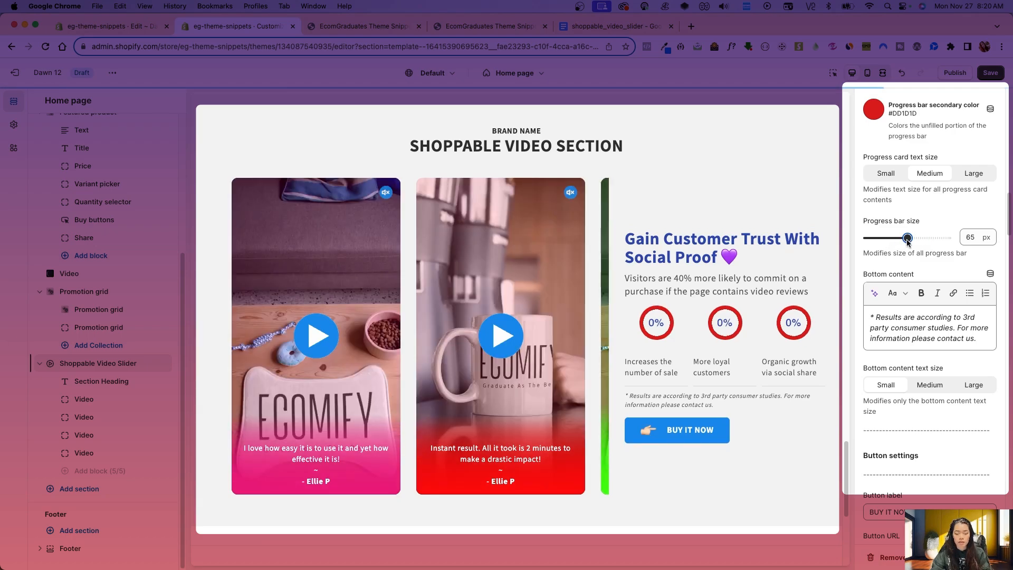
click(886, 323)
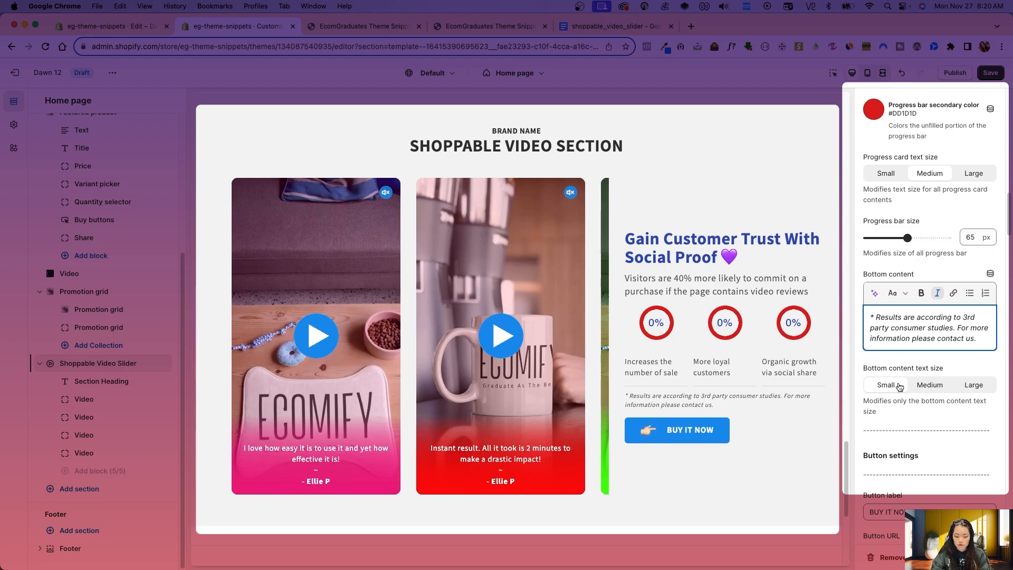
Step: Examine the section's button settings, including the available link types for the button URL and the play button colors
scroll(899, 386, down, 5)
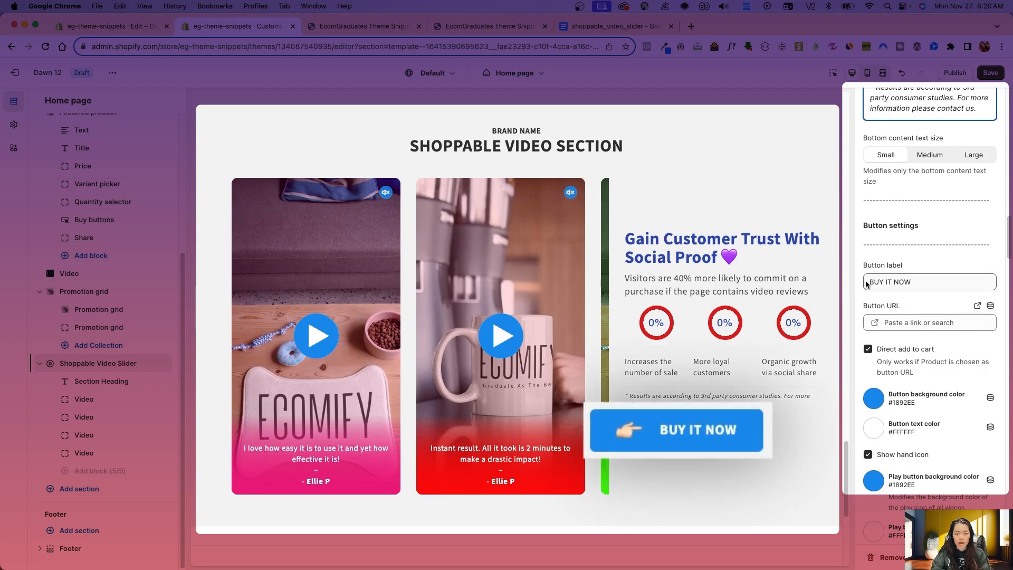
click(927, 325)
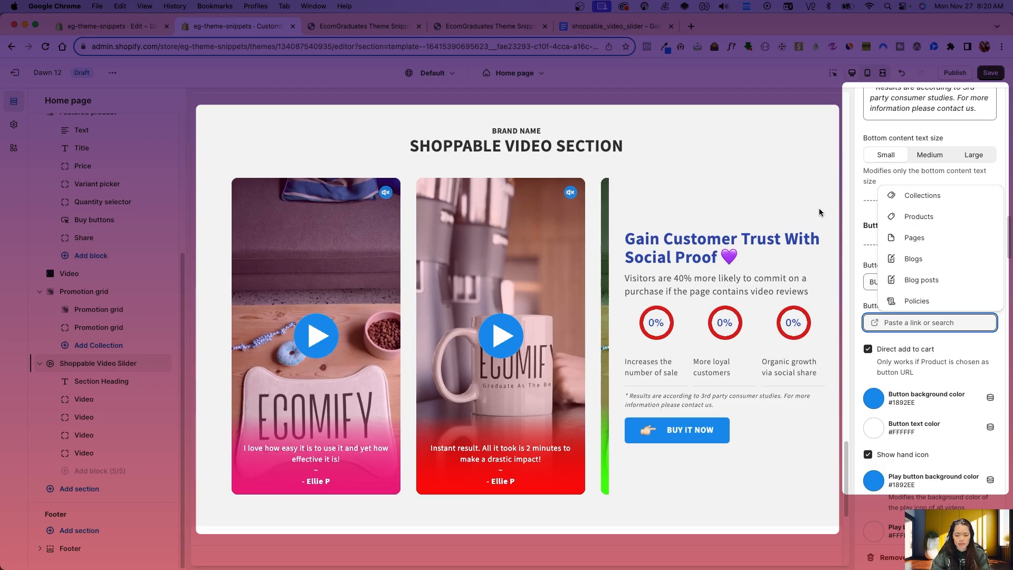
scroll(899, 336, down, 3)
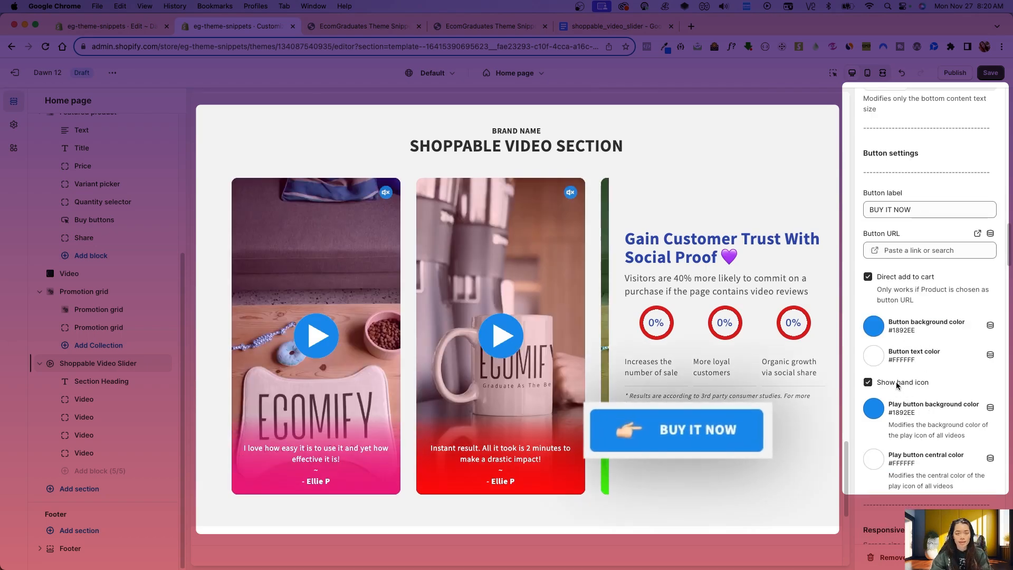
scroll(930, 432, down, 3)
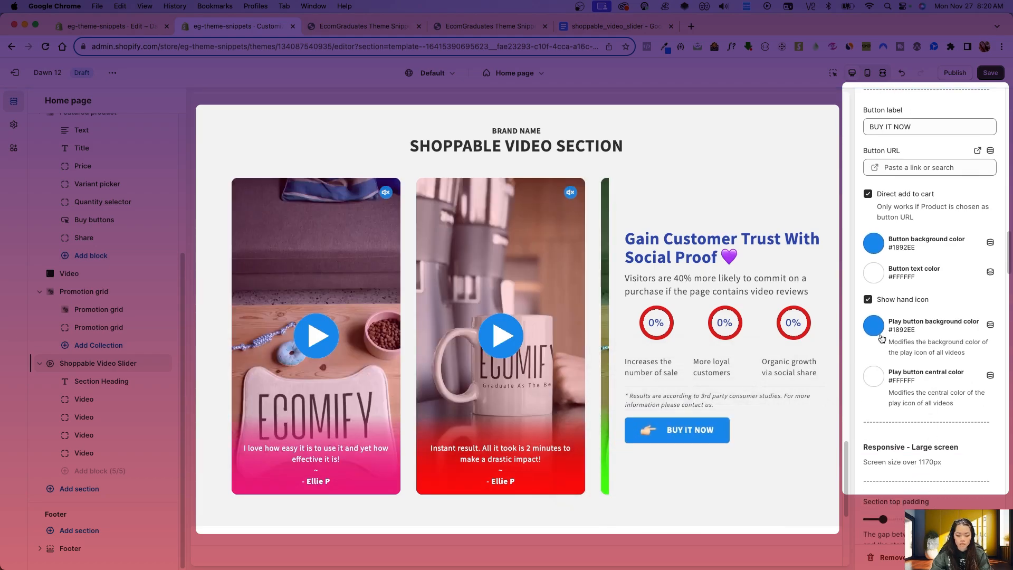
Step: Save the theme changes, preview the shoppable video section in the mobile layout, and return to the desktop layout
click(990, 72)
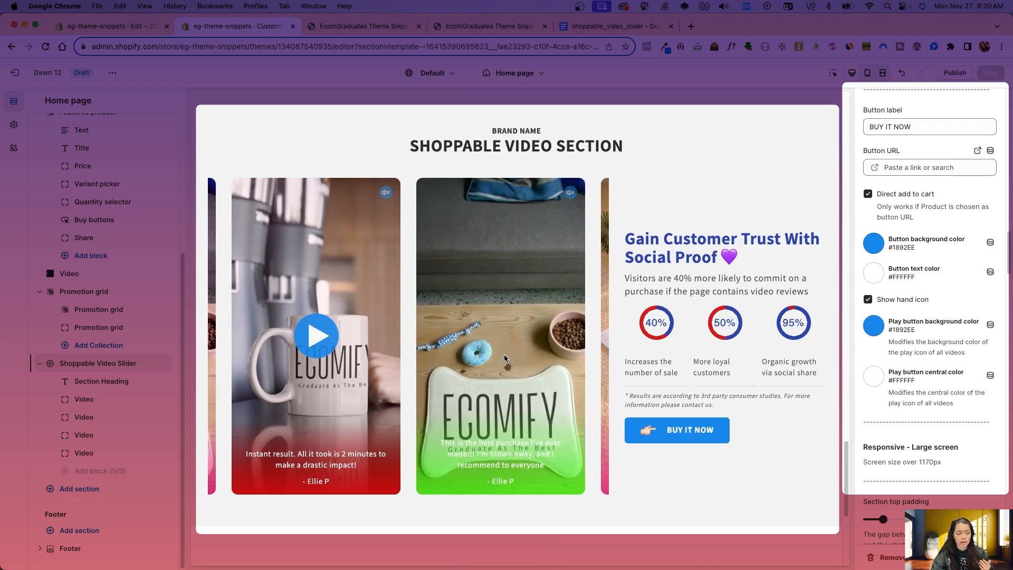
scroll(923, 290, down, 4)
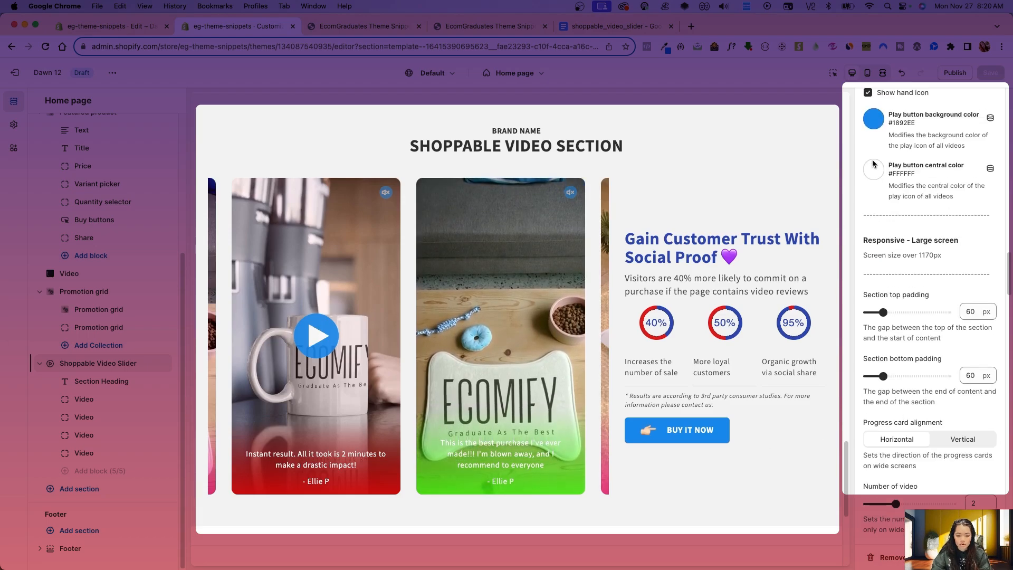
click(865, 72)
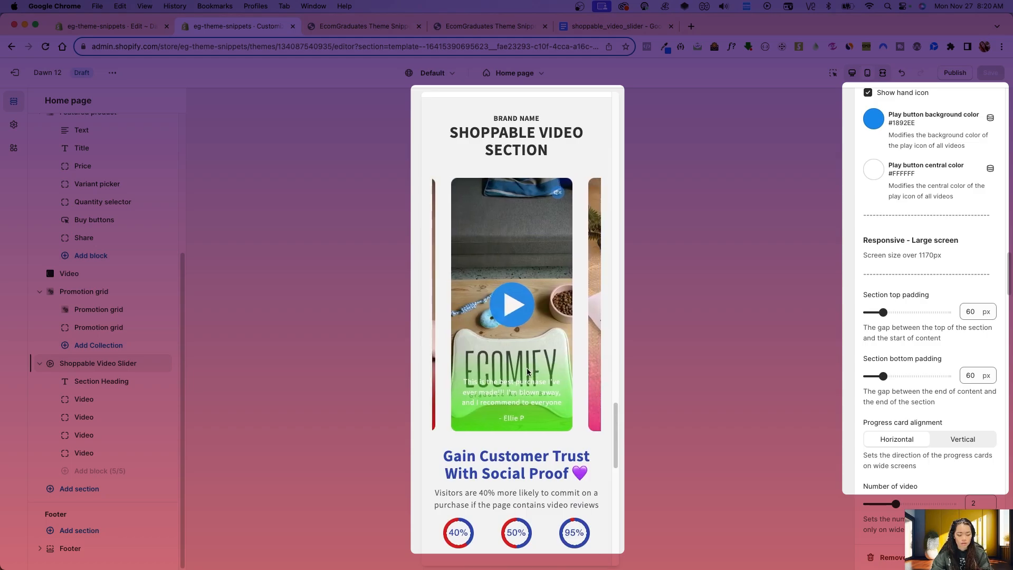
scroll(536, 466, down, 5)
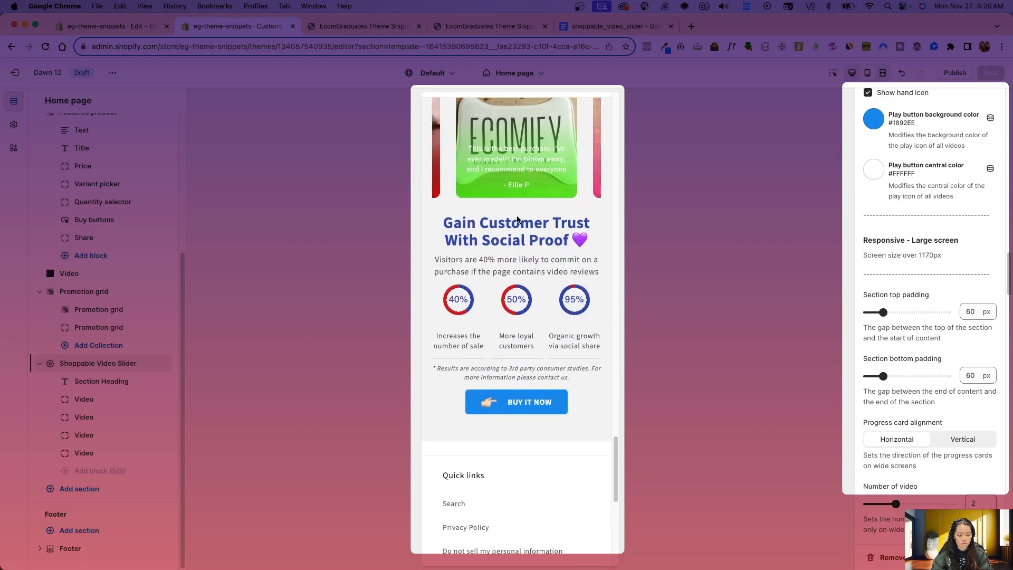
scroll(544, 328, up, 4)
click(852, 73)
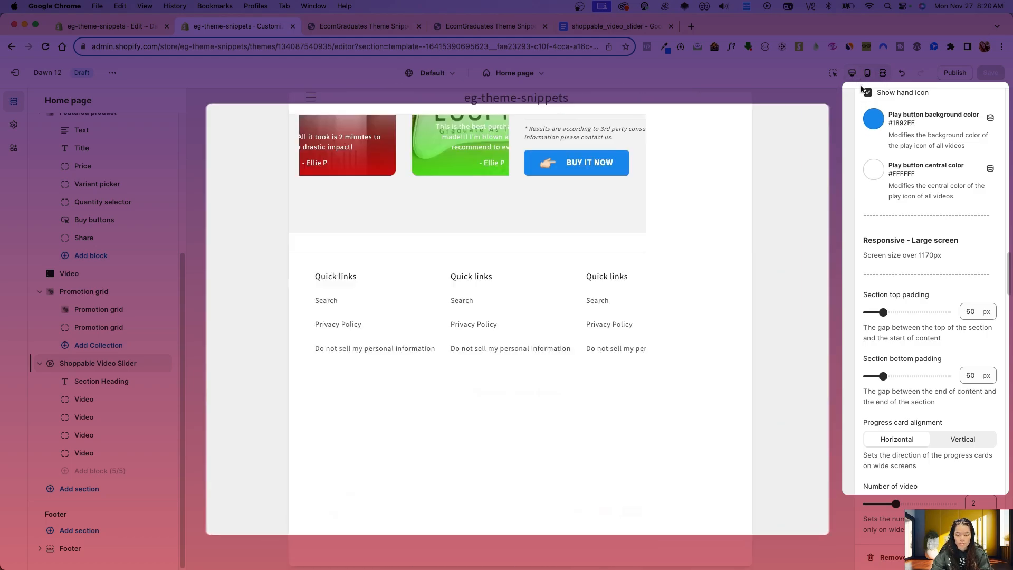
Step: Try 3 videos for large screens, save and check them in the full-width preview, and set the number back to 2
scroll(928, 415, down, 9)
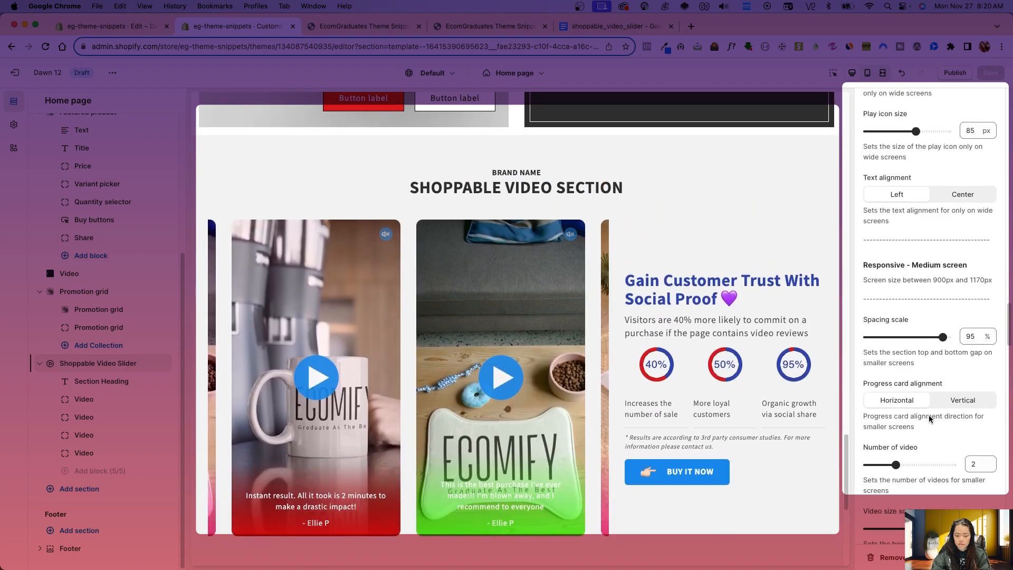
scroll(935, 400, up, 3)
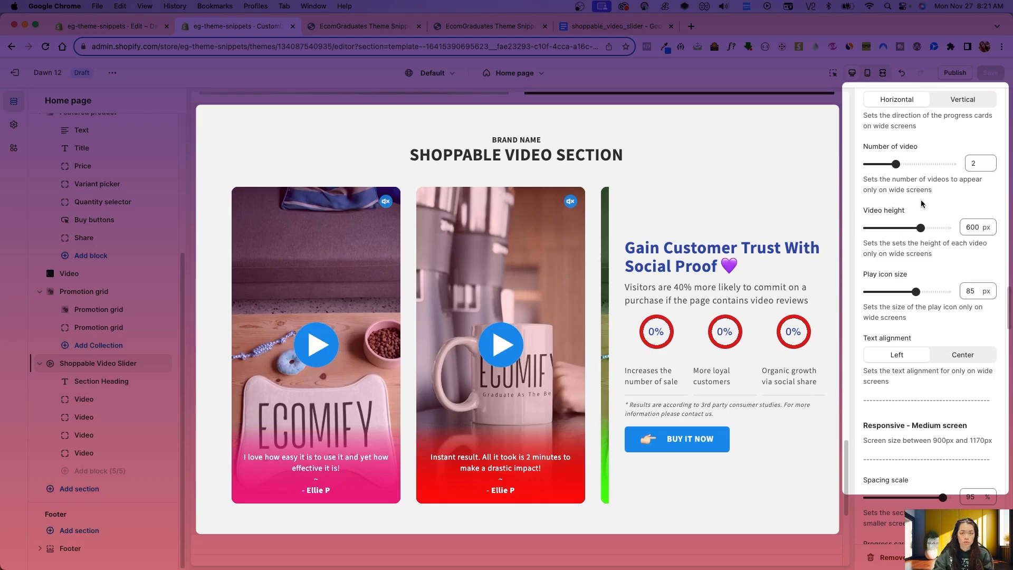
click(923, 164)
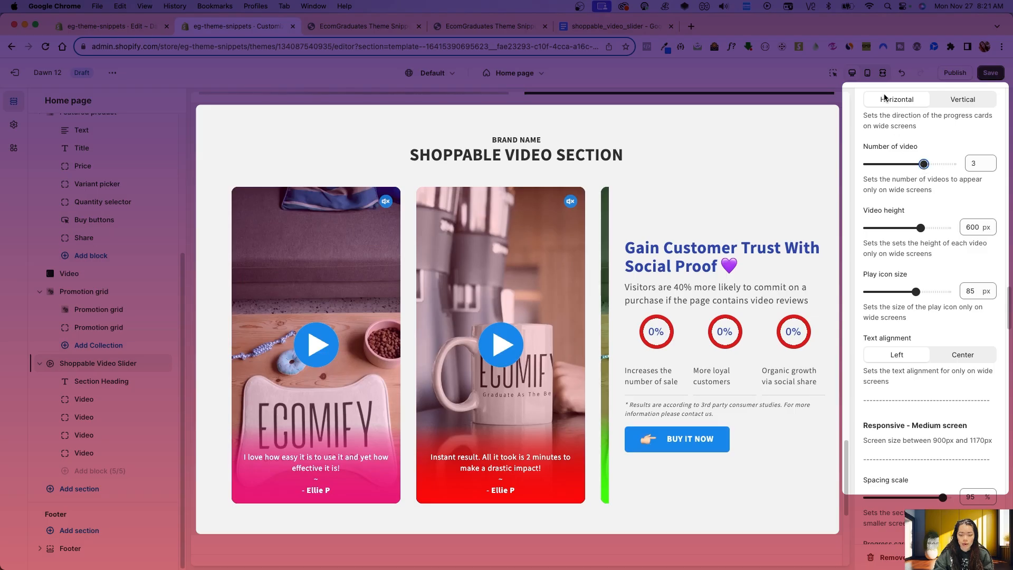
click(882, 74)
scroll(725, 367, down, 5)
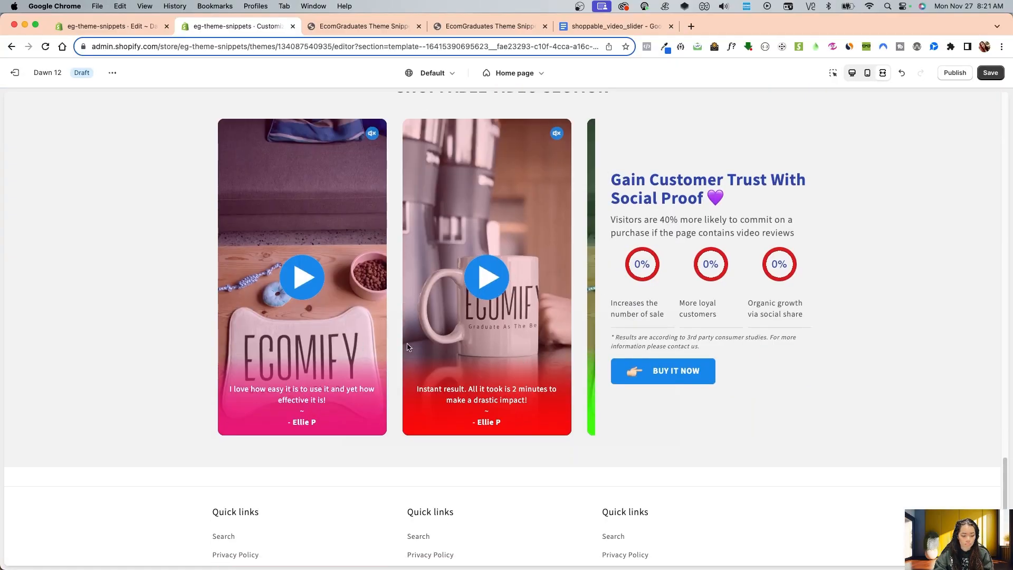
key(super+s)
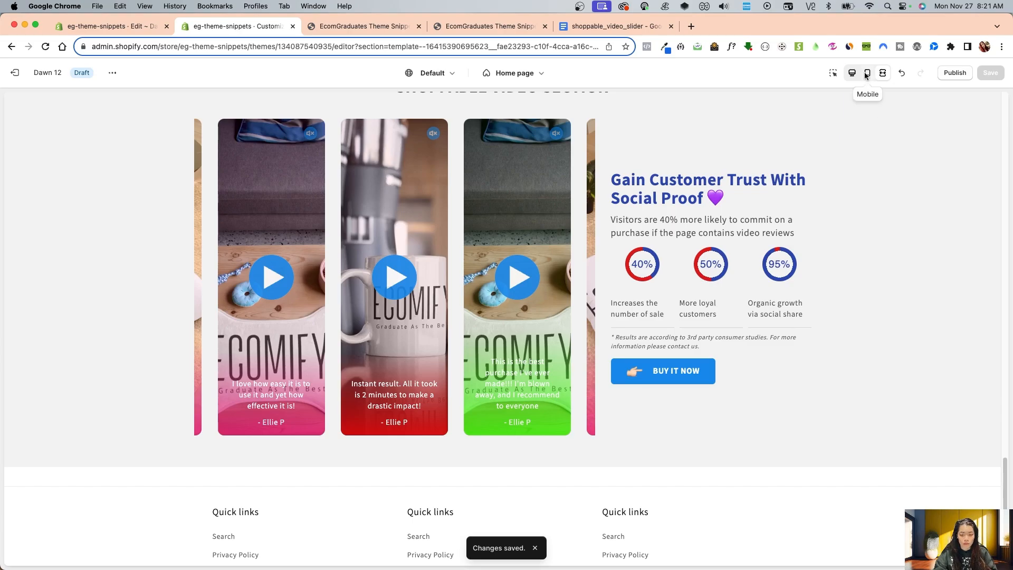
click(882, 73)
click(886, 164)
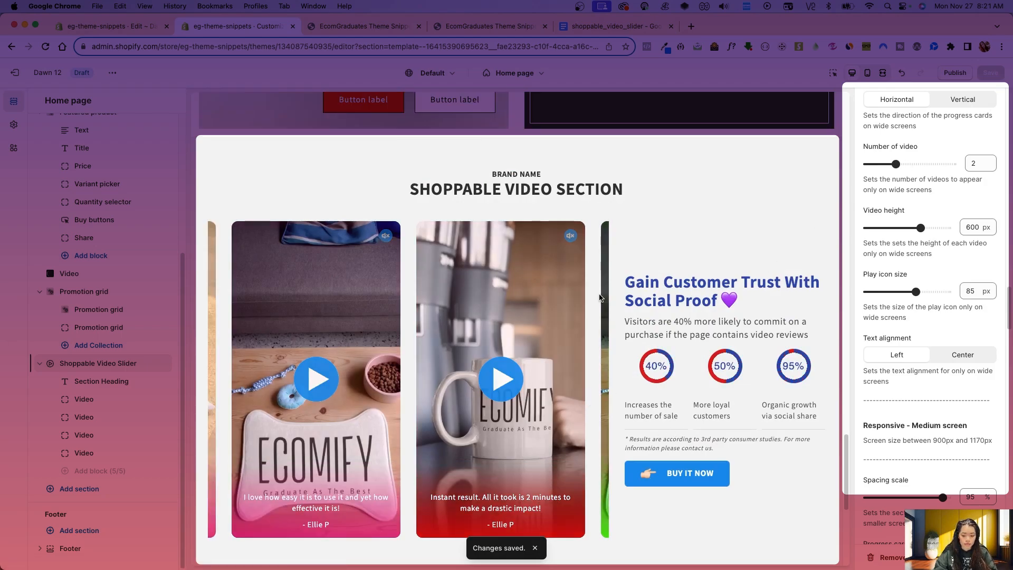
Step: Set the medium-screen progress bar size scale to 40% and bring the small-screen responsive settings into view
scroll(931, 290, down, 6)
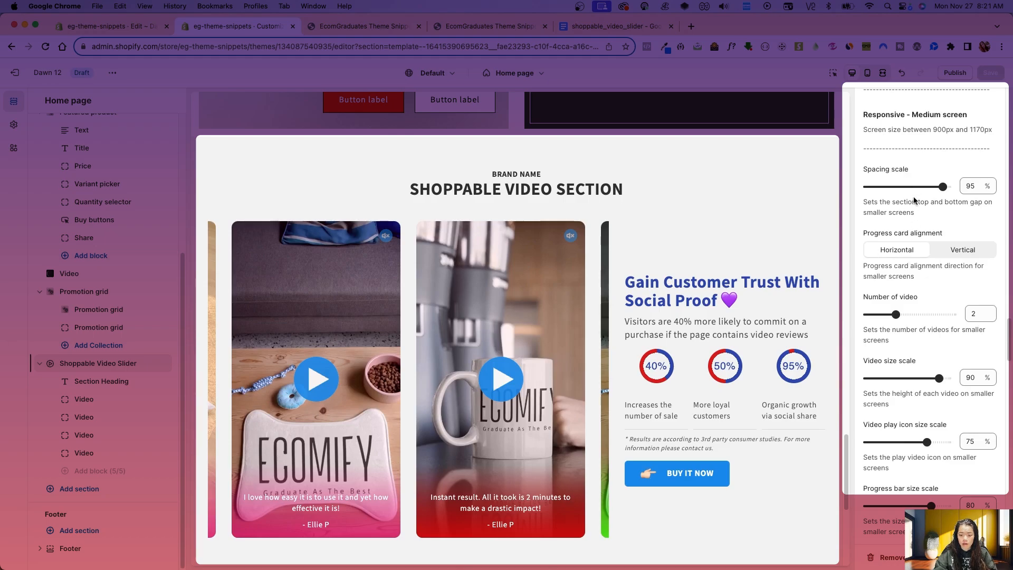
scroll(904, 310, down, 1)
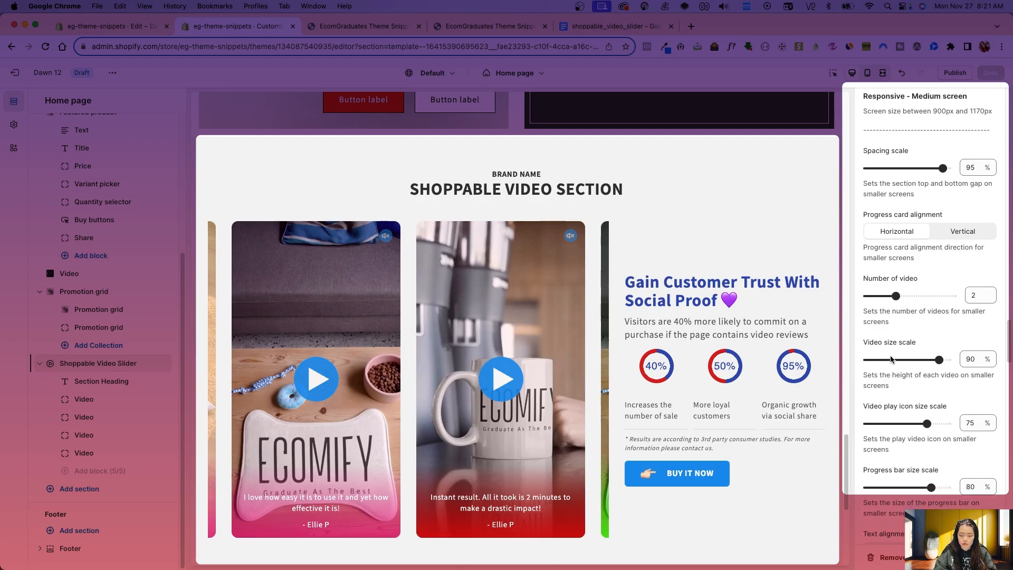
scroll(898, 363, down, 4)
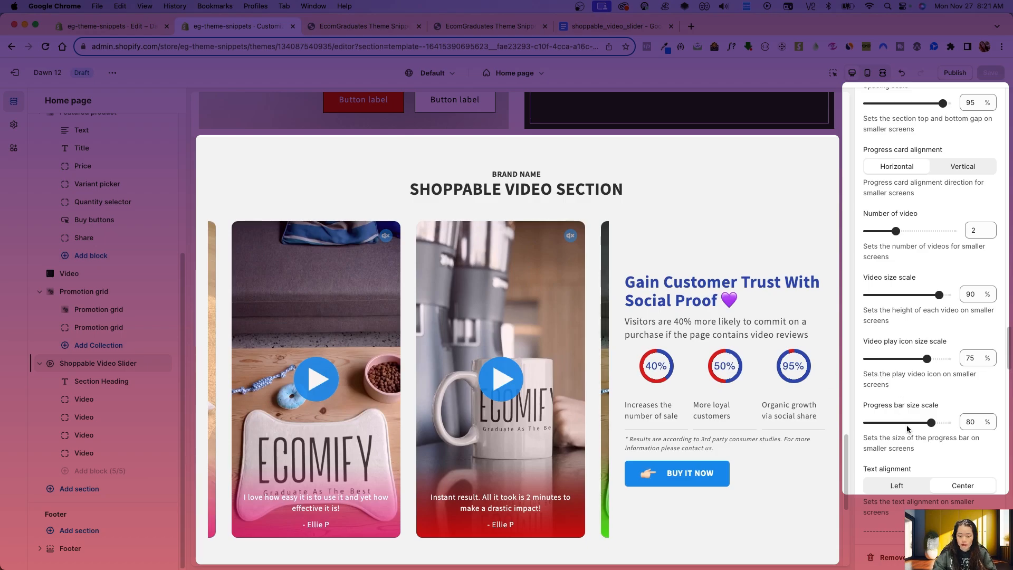
scroll(908, 425, down, 4)
click(898, 354)
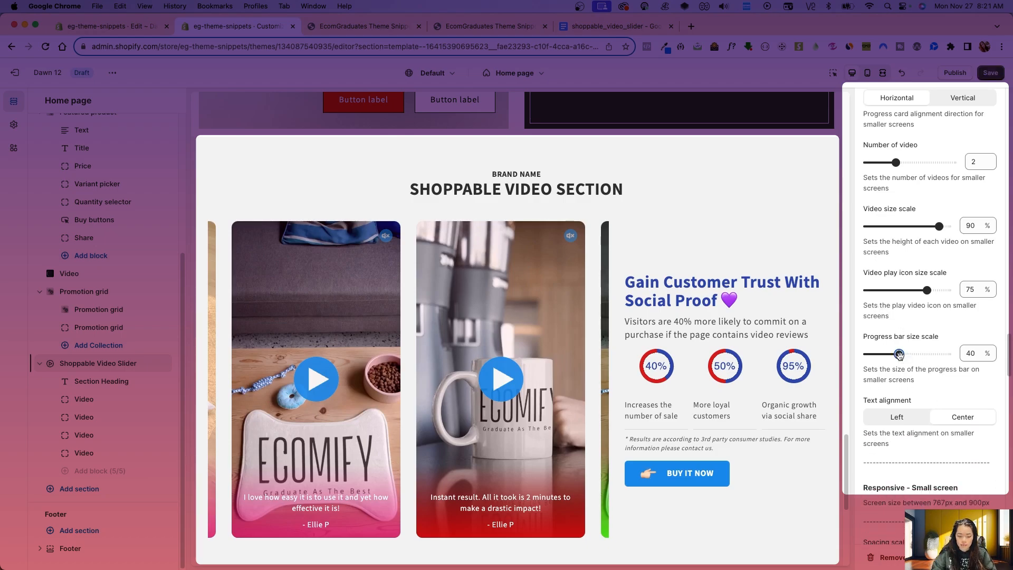
scroll(925, 459, down, 15)
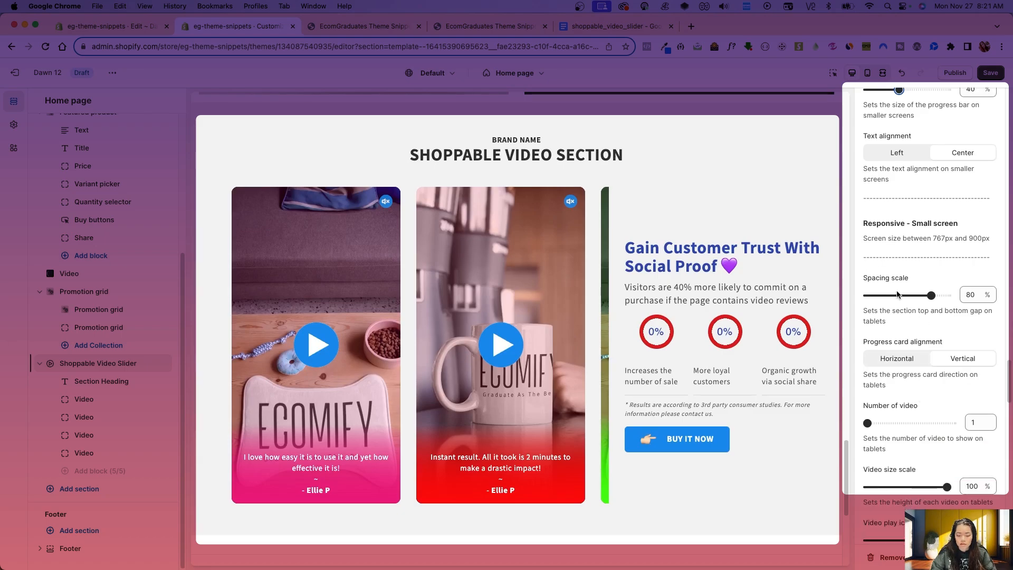
Step: Review the small-screen and mobile responsive settings, then save the theme and check the section in the mobile layout
scroll(918, 380, down, 20)
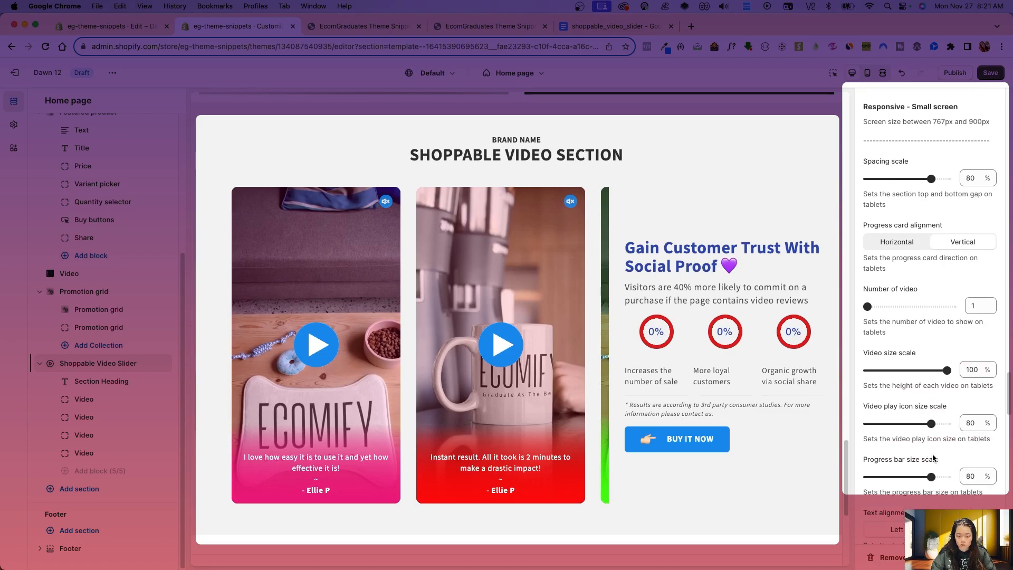
scroll(940, 464, down, 12)
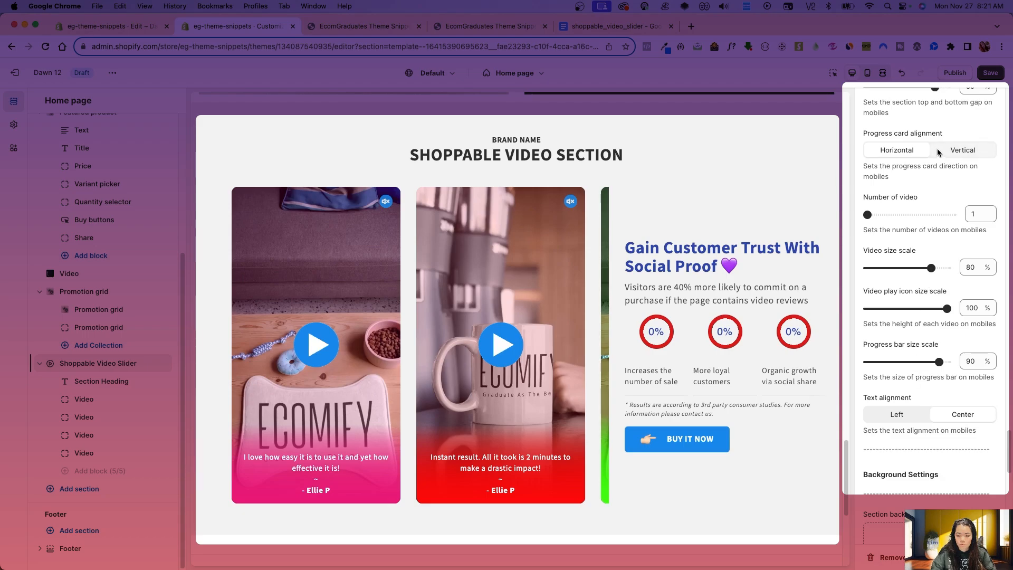
click(867, 73)
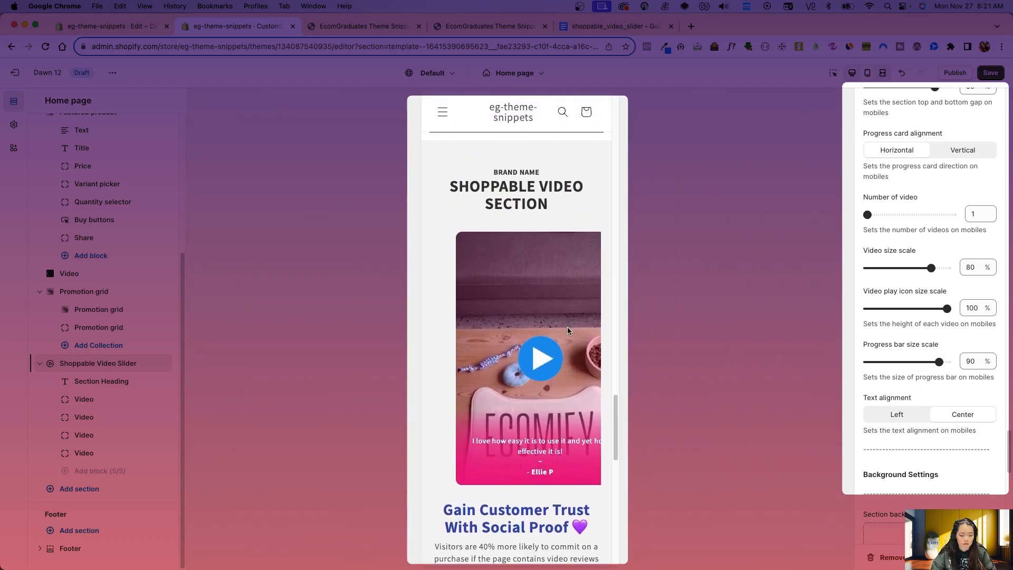
scroll(567, 330, up, 3)
click(989, 72)
scroll(566, 397, down, 9)
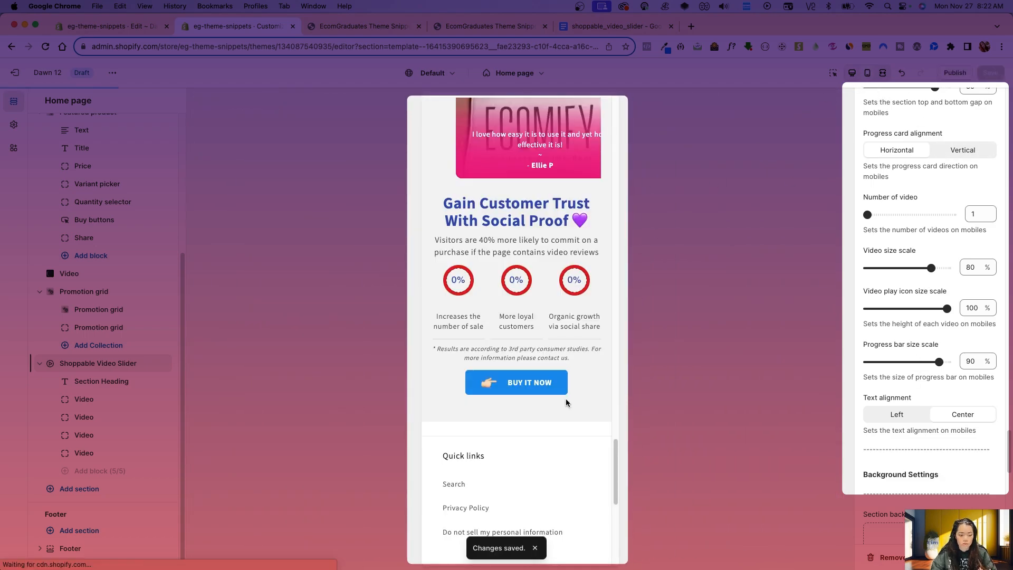
scroll(560, 340, up, 3)
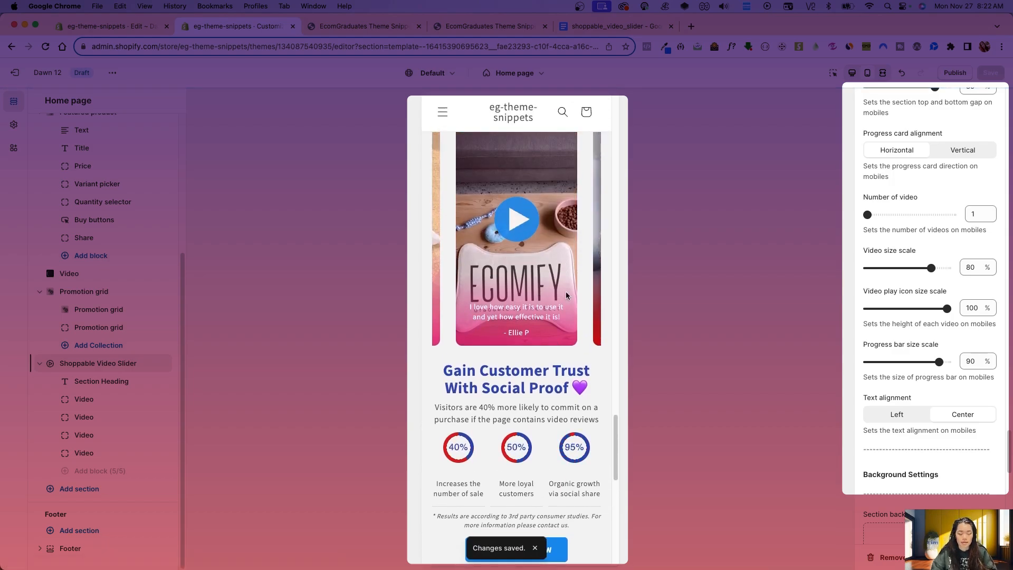
click(852, 74)
Step: Examine the section's background, mobile background and overlay settings in the desktop layout, down to the custom CSS option
scroll(917, 367, down, 5)
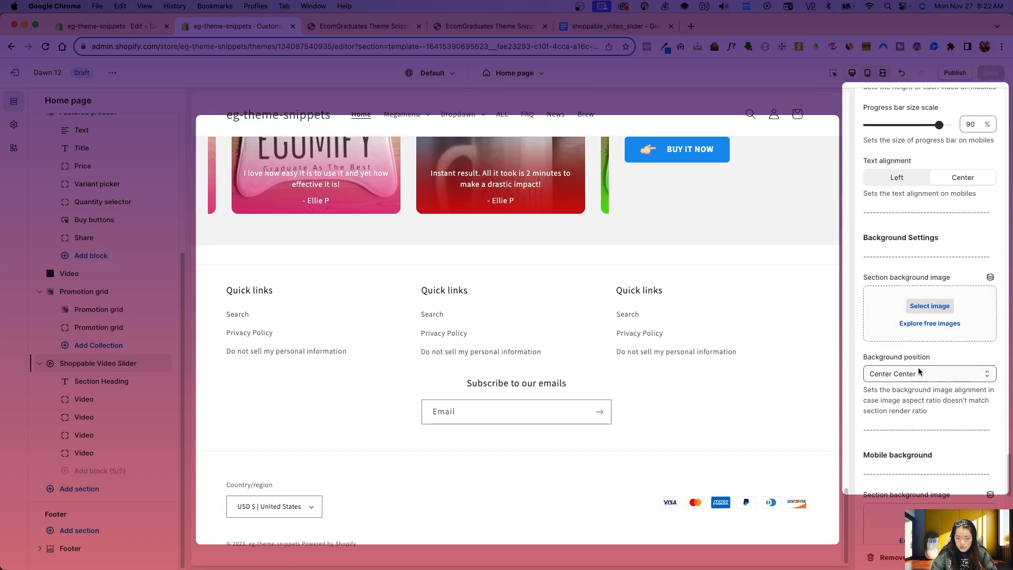
scroll(918, 367, up, 3)
scroll(792, 389, up, 4)
scroll(786, 385, up, 3)
scroll(948, 428, down, 4)
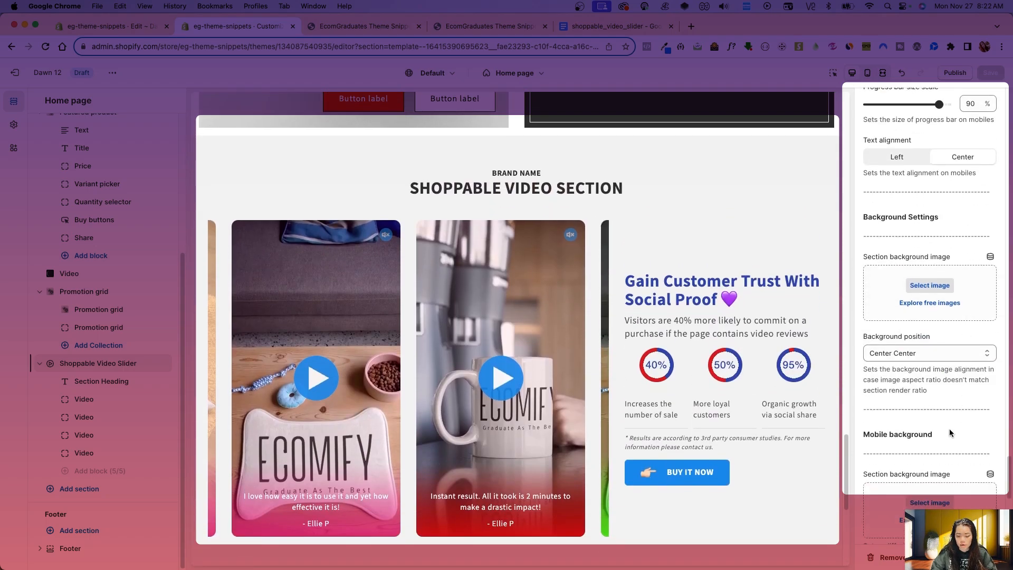
scroll(967, 415, down, 2)
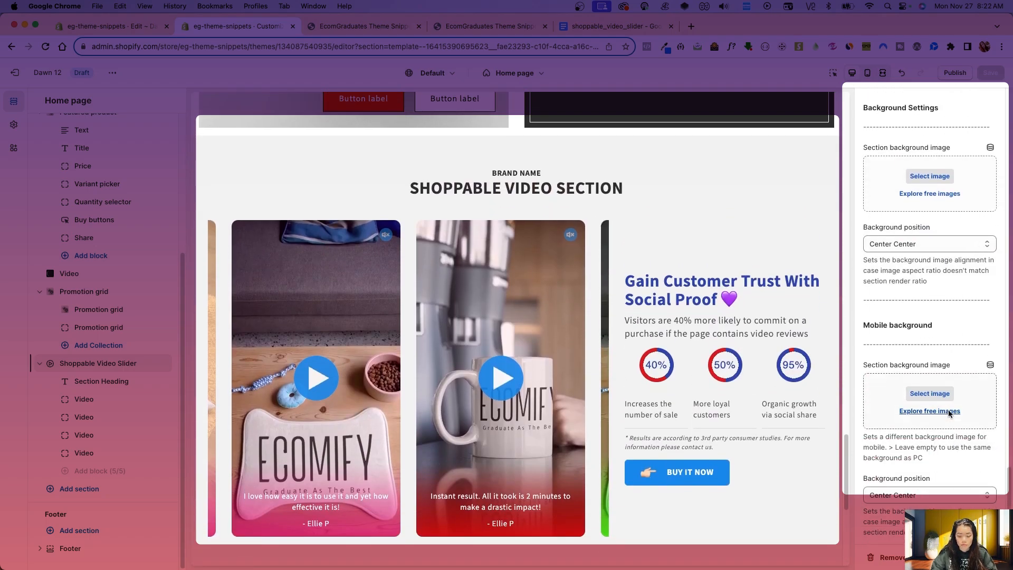
scroll(944, 442, down, 3)
scroll(945, 439, down, 2)
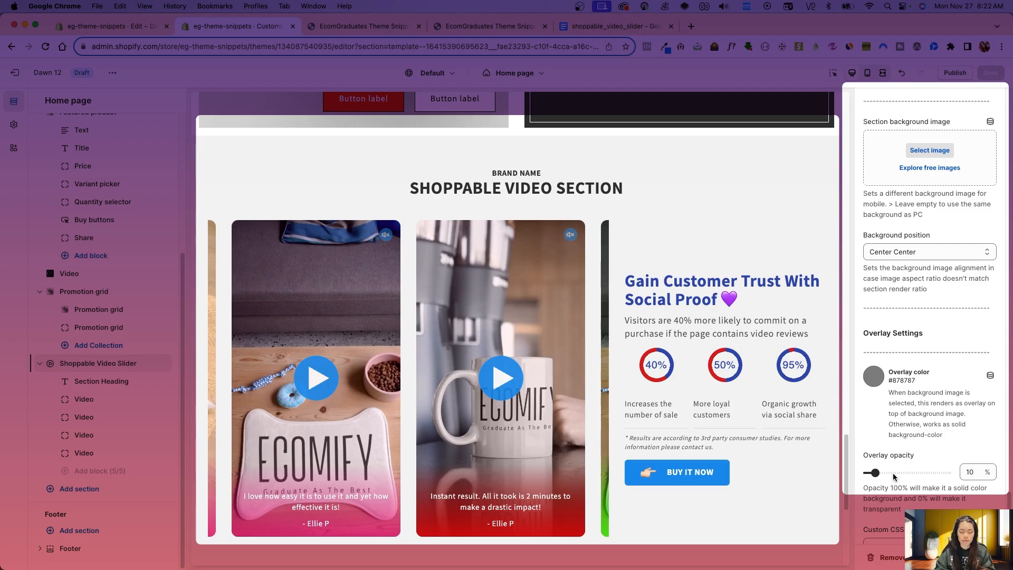
scroll(896, 469, down, 3)
click(937, 468)
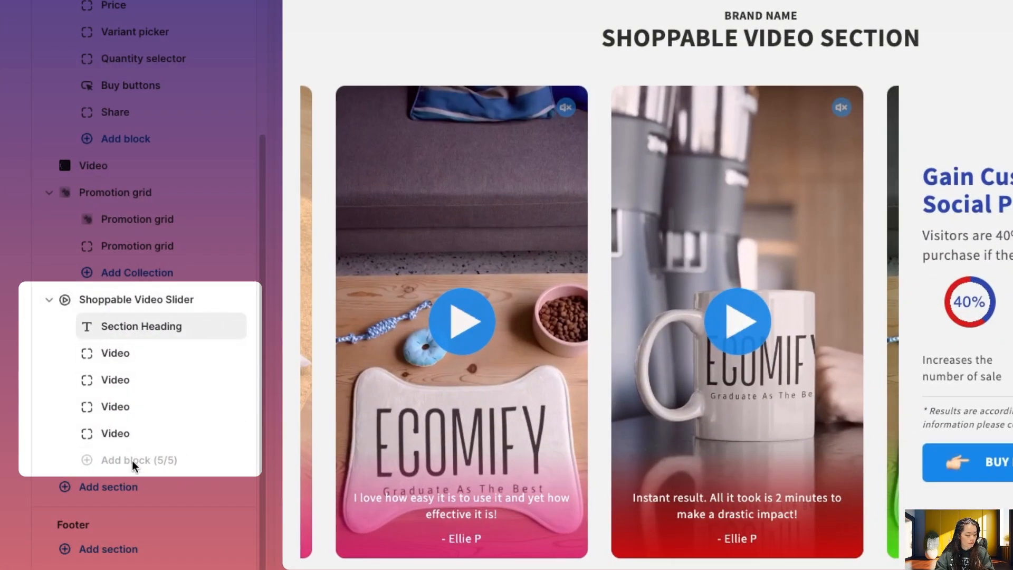
Step: Open the Section Heading block and examine its sub heading and All capital options
click(126, 327)
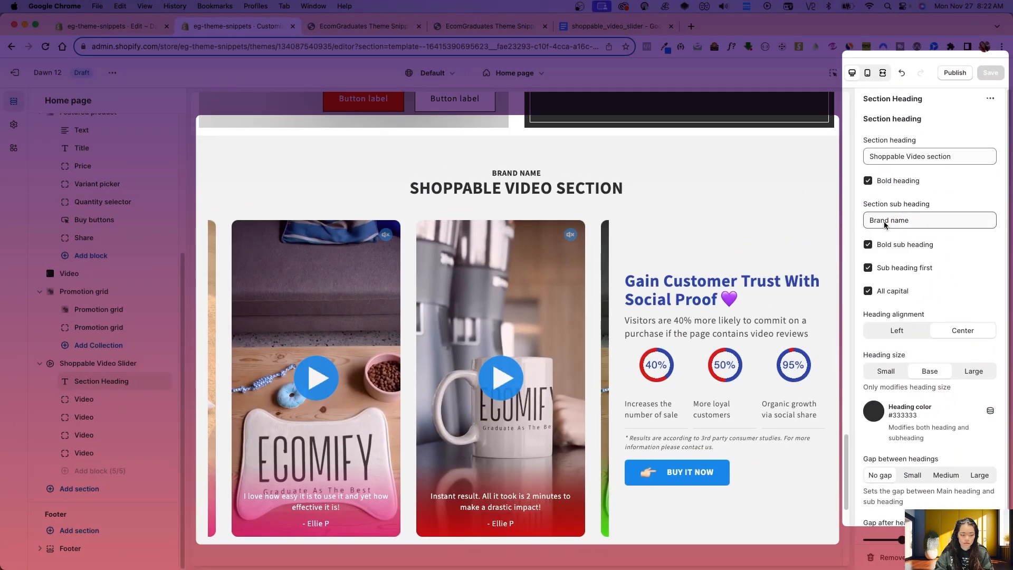
click(908, 224)
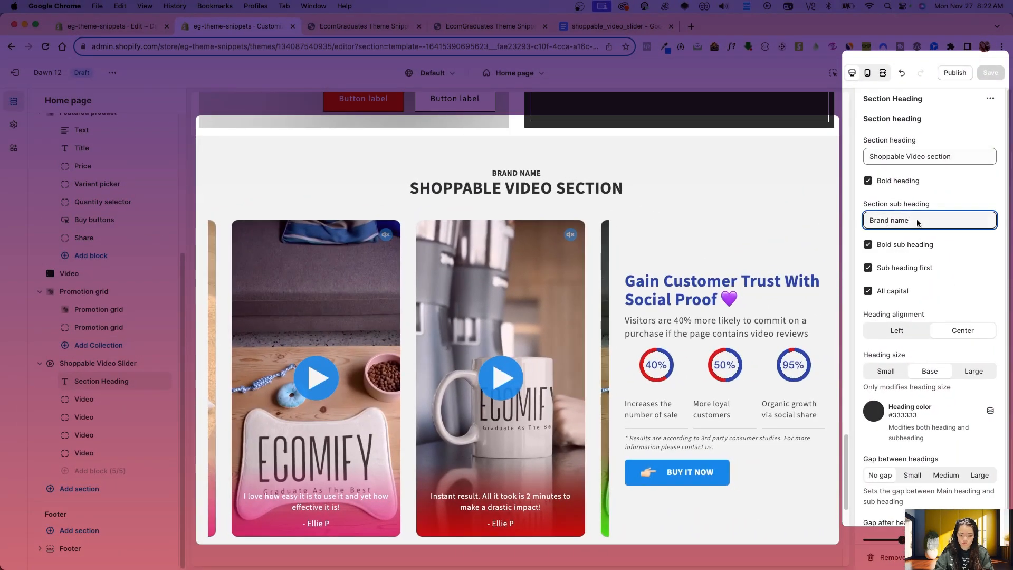
click(892, 294)
click(892, 295)
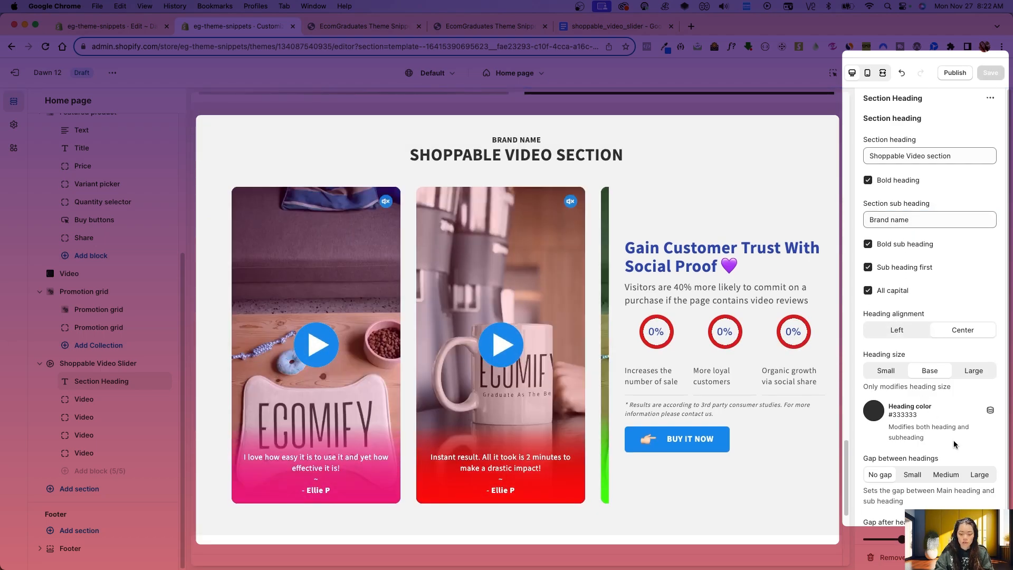
Step: Try a 64 px gap after the section heading, and set the gap to 16 px
scroll(949, 422, down, 1)
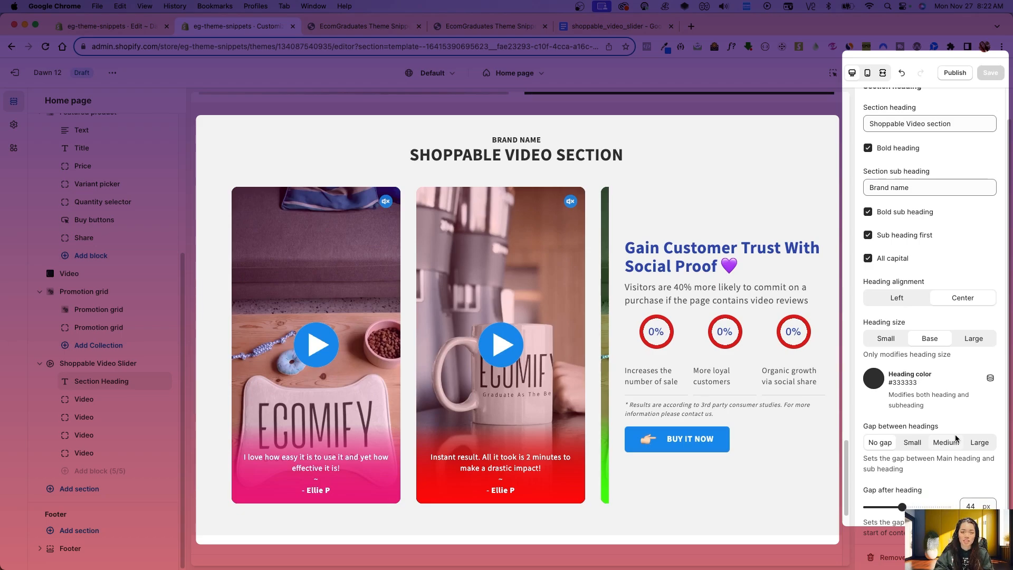
scroll(568, 206, up, 1)
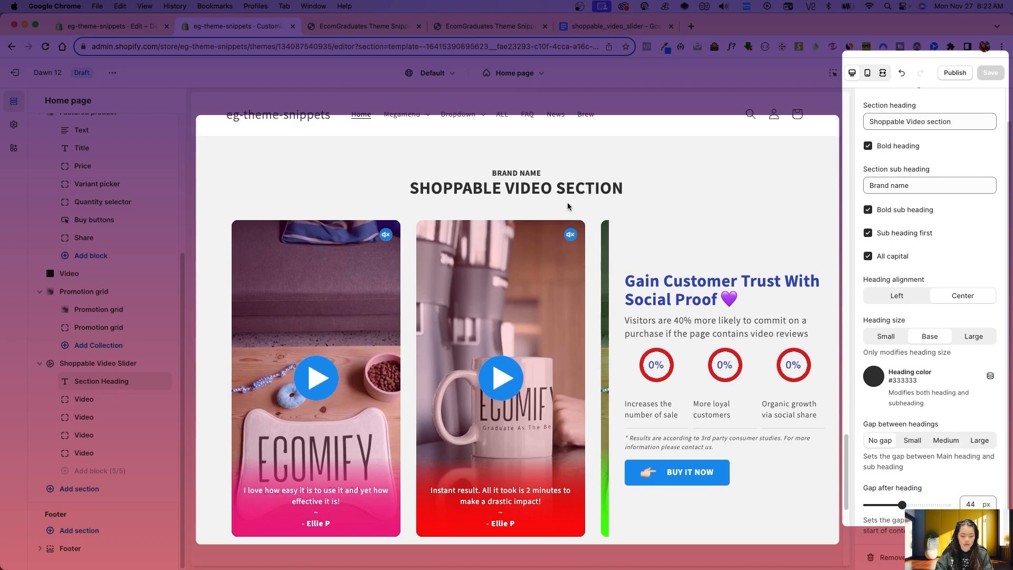
drag(902, 505, 917, 504)
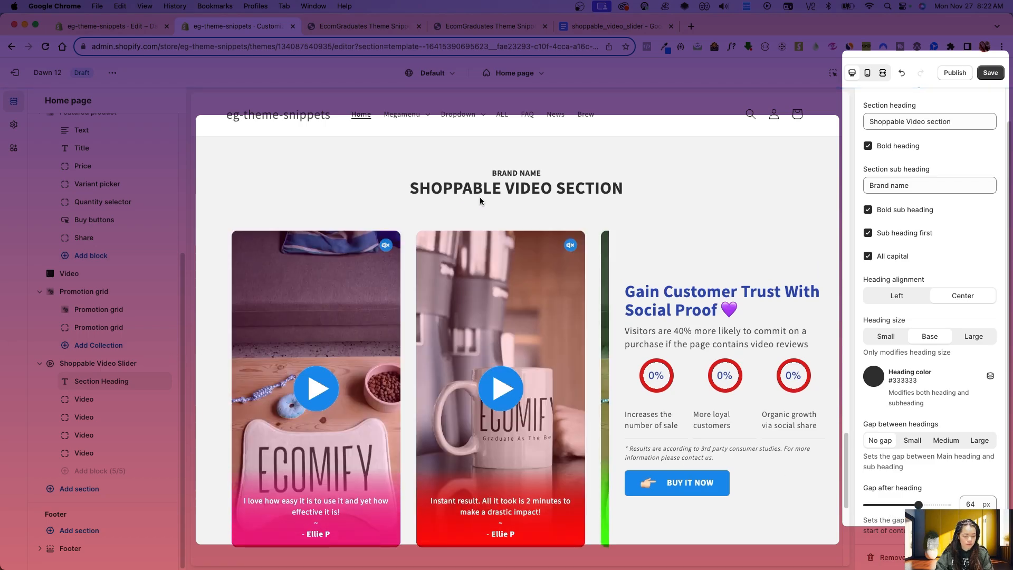
click(879, 505)
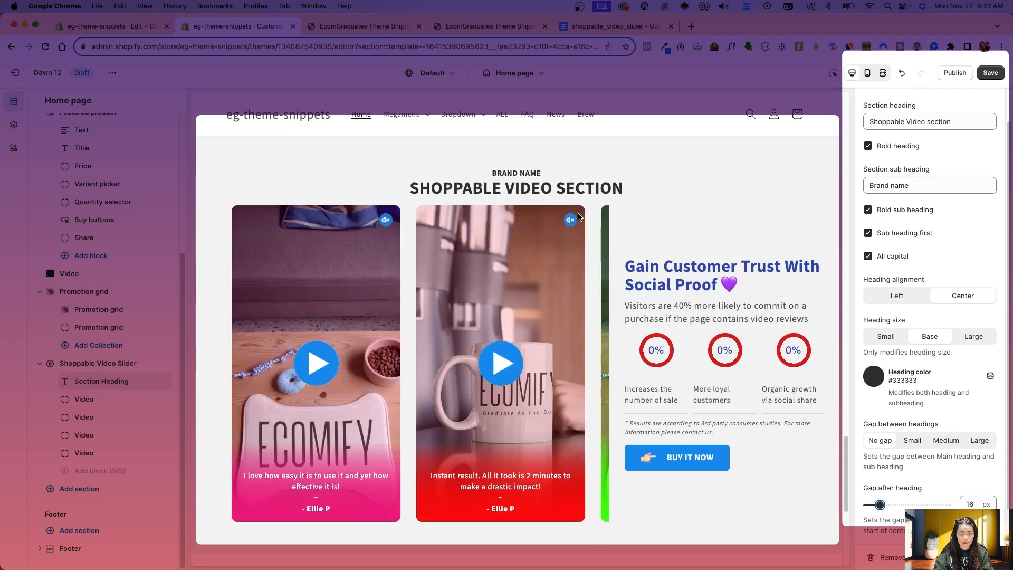
Step: Copy the link of the 8.74 MB MP4 from the store's content files and return to the first Video block's Video URL
click(89, 399)
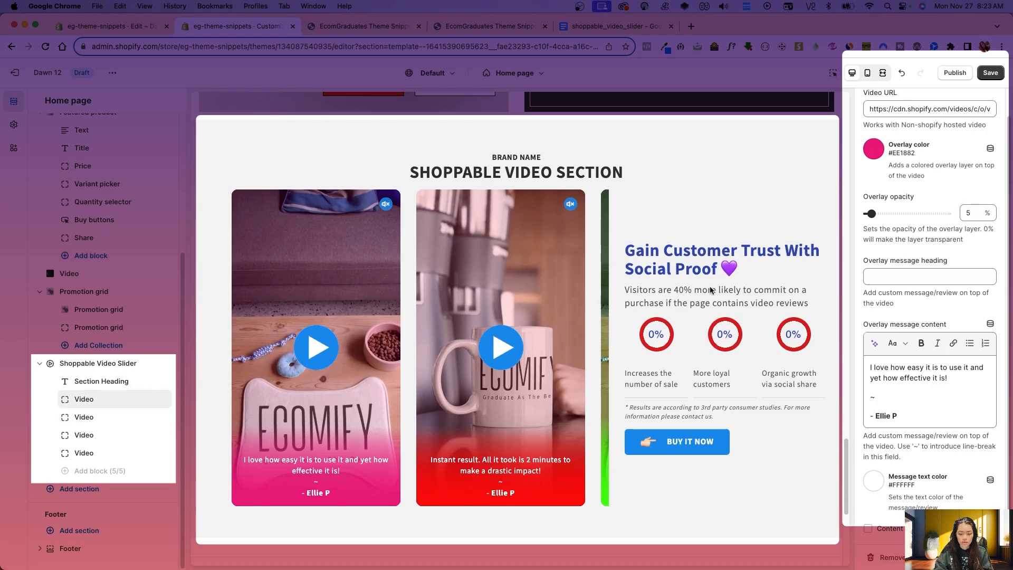
scroll(917, 299, up, 2)
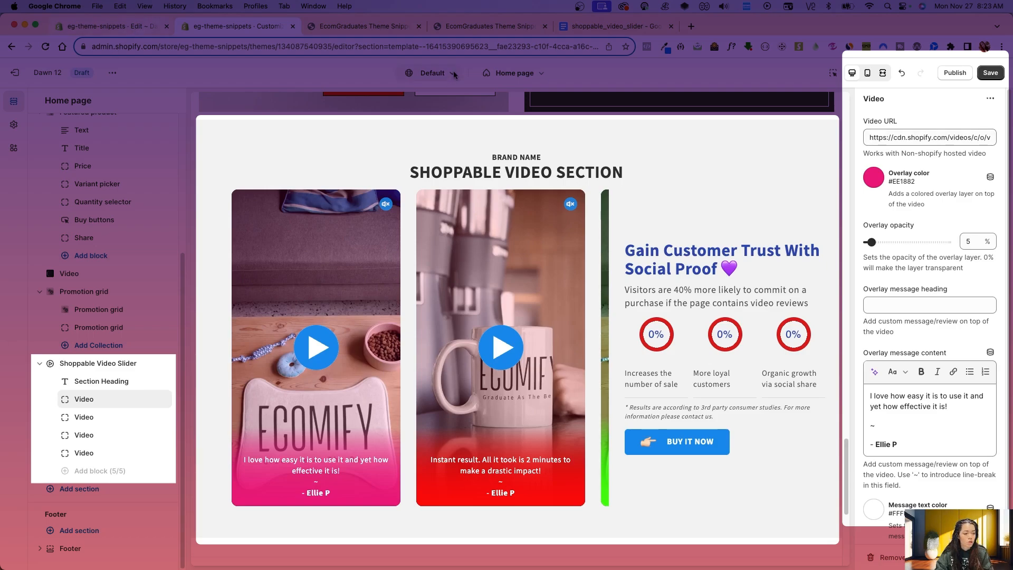
click(111, 25)
click(19, 72)
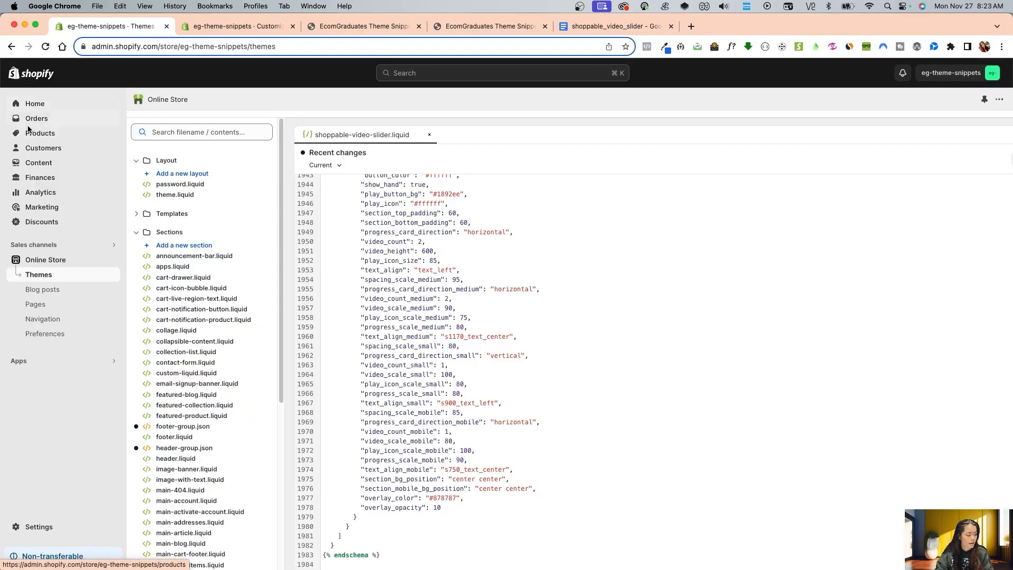
click(39, 162)
click(46, 191)
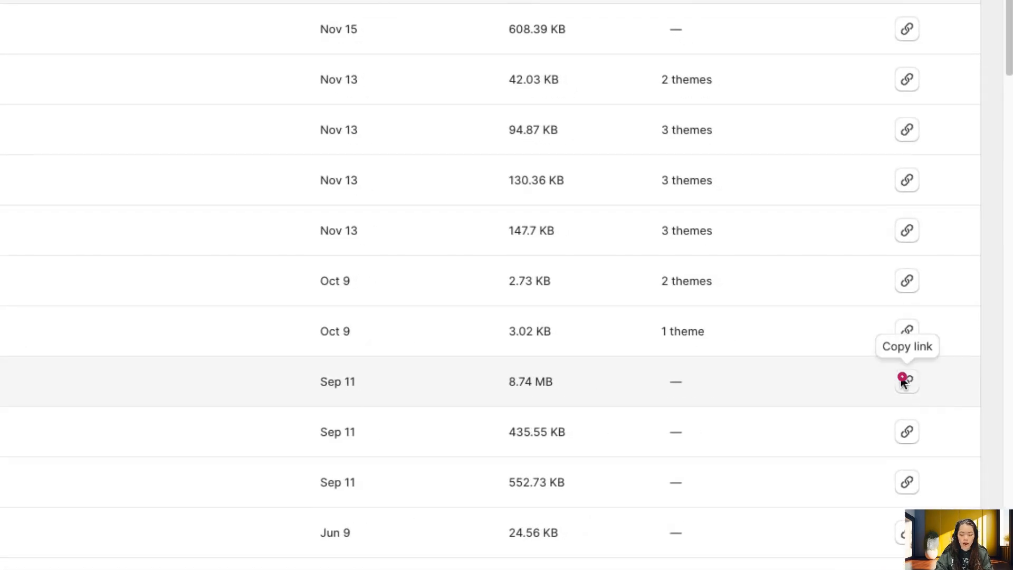
click(947, 394)
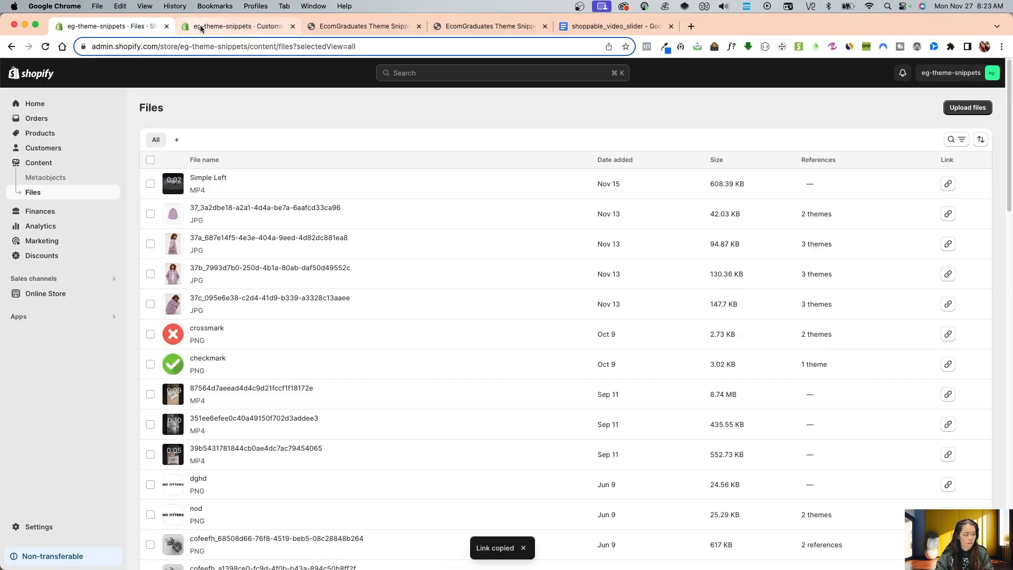
click(240, 26)
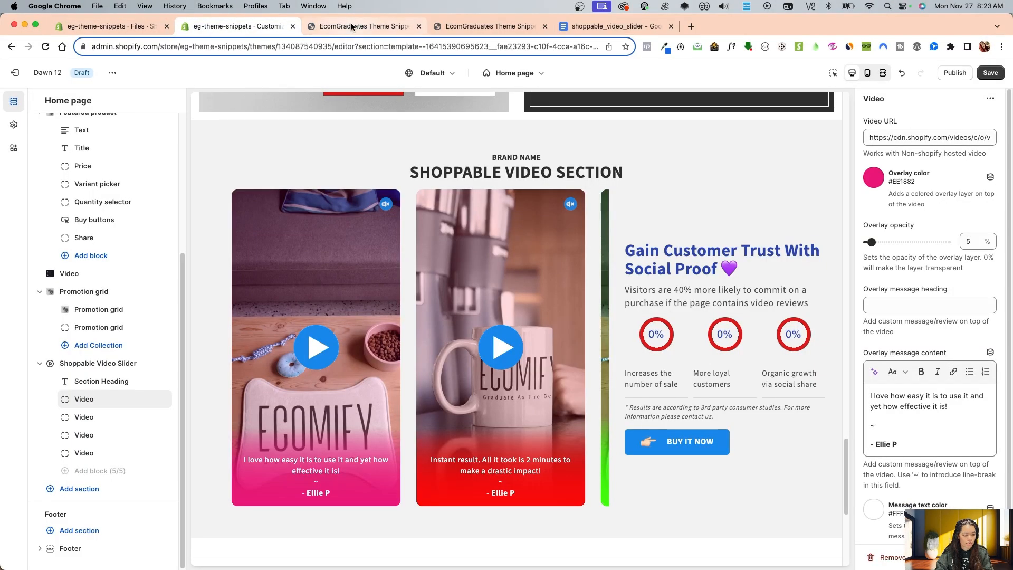
click(904, 139)
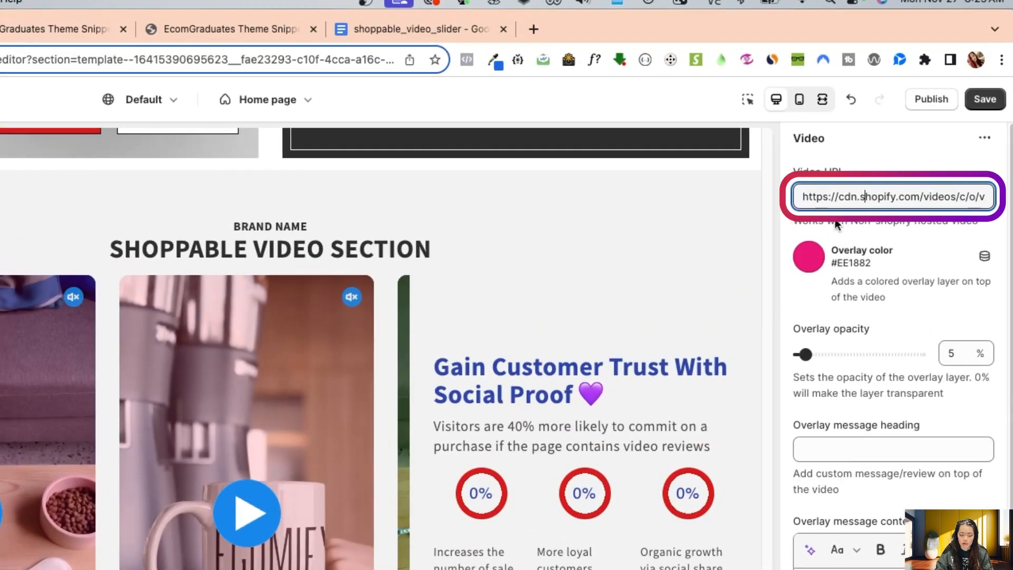
Step: Set the first video's overlay color to #334FB4 and its overlay opacity to 10%
click(808, 256)
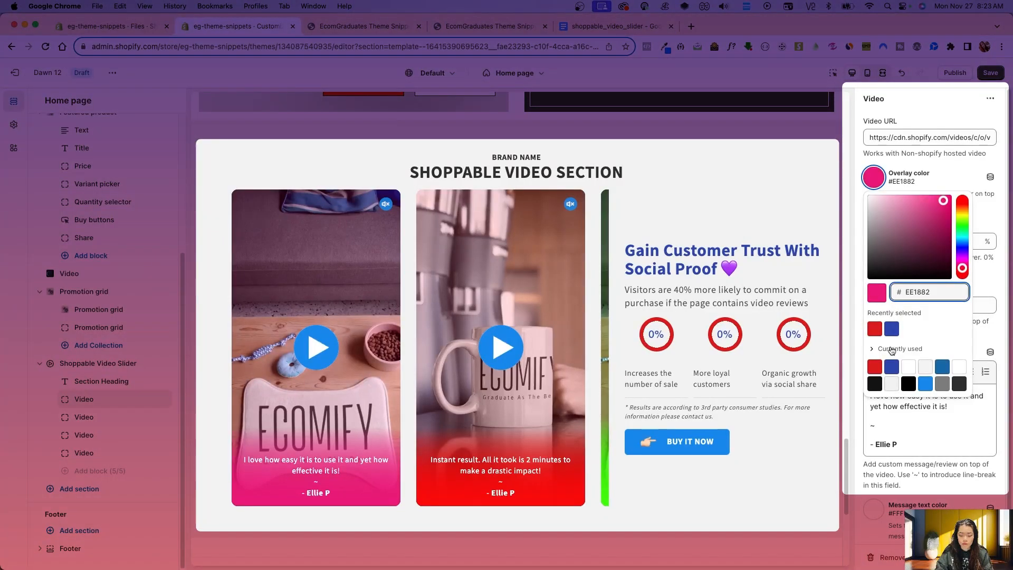
click(891, 328)
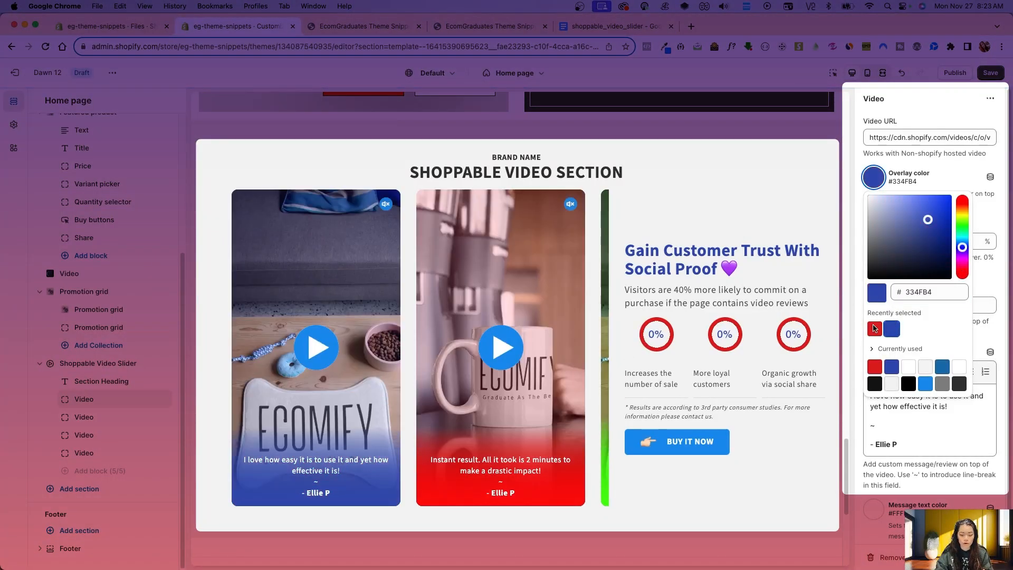
click(813, 216)
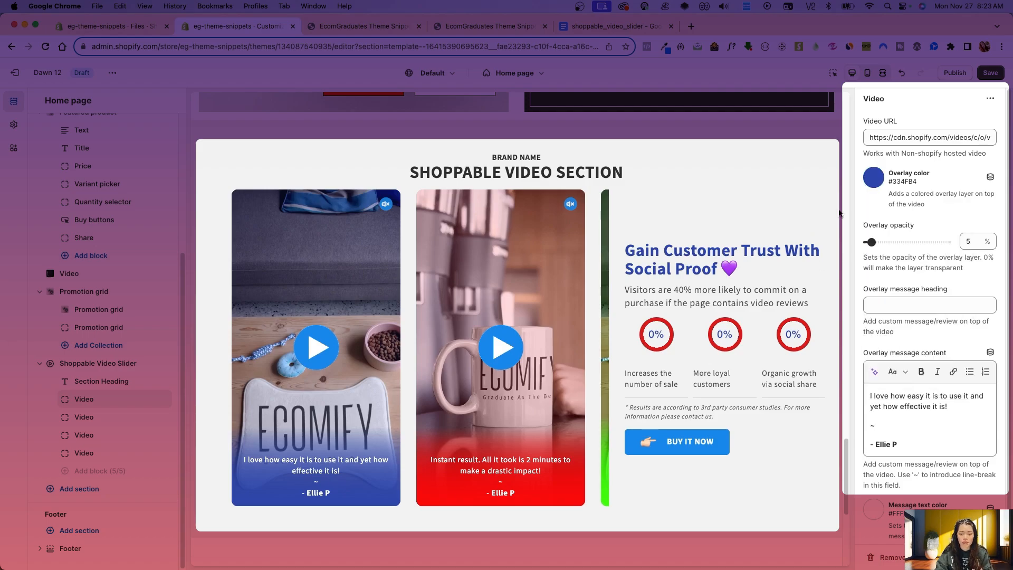
click(926, 242)
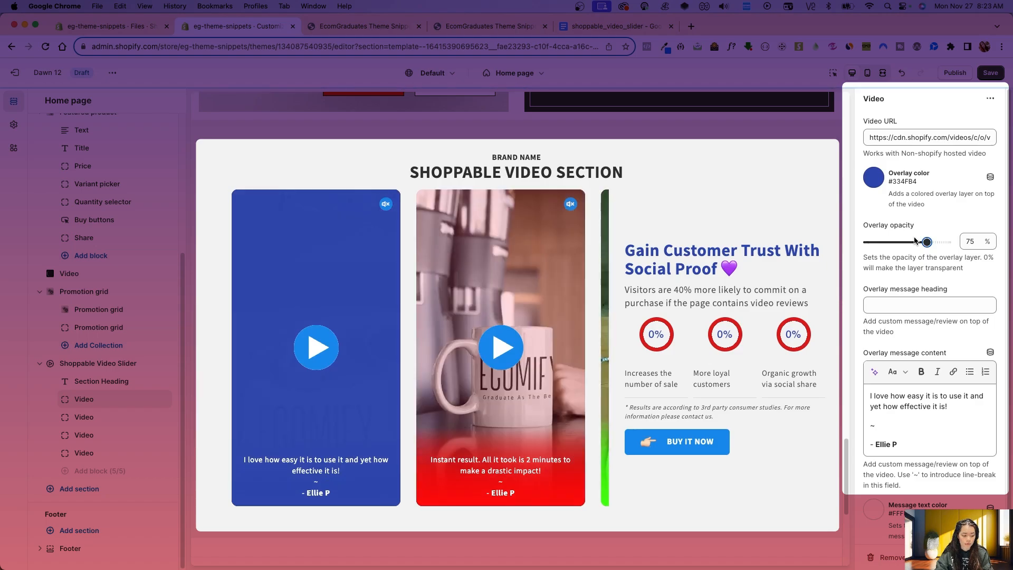
click(887, 241)
click(875, 243)
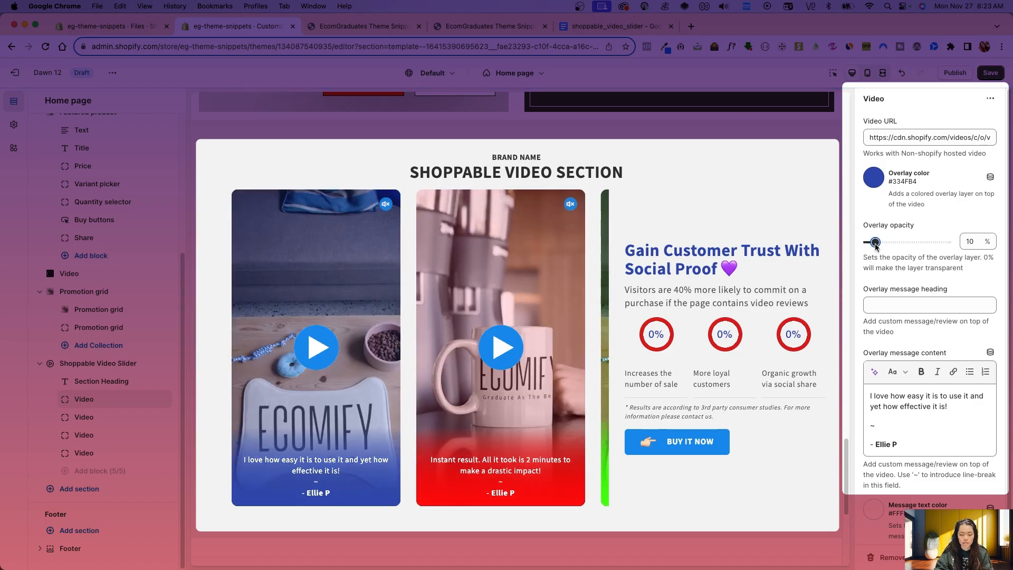
Step: Examine the first video's overlay message fields and try the content option below the message text color, turning it back off
click(900, 304)
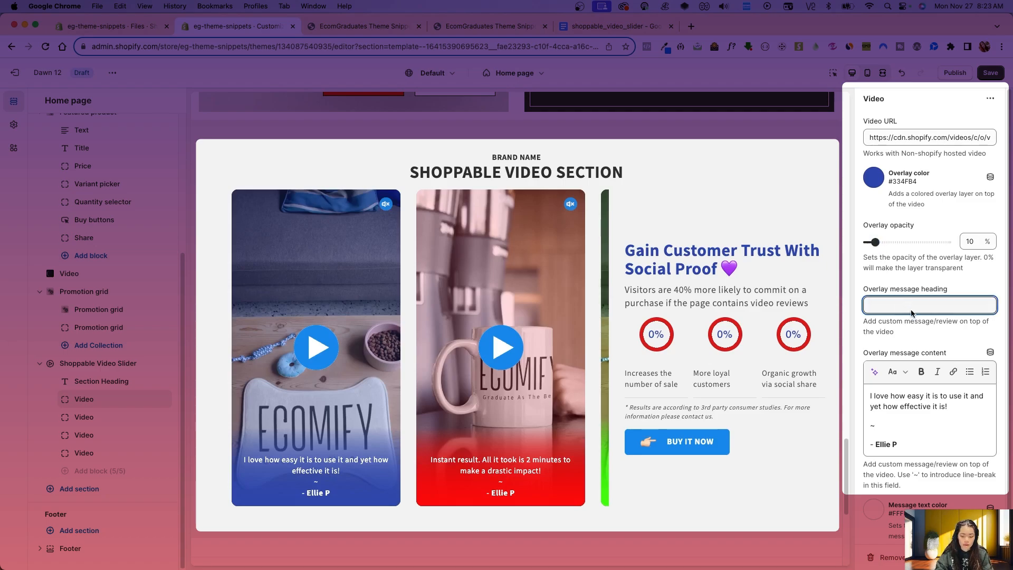
scroll(921, 344, down, 2)
click(909, 380)
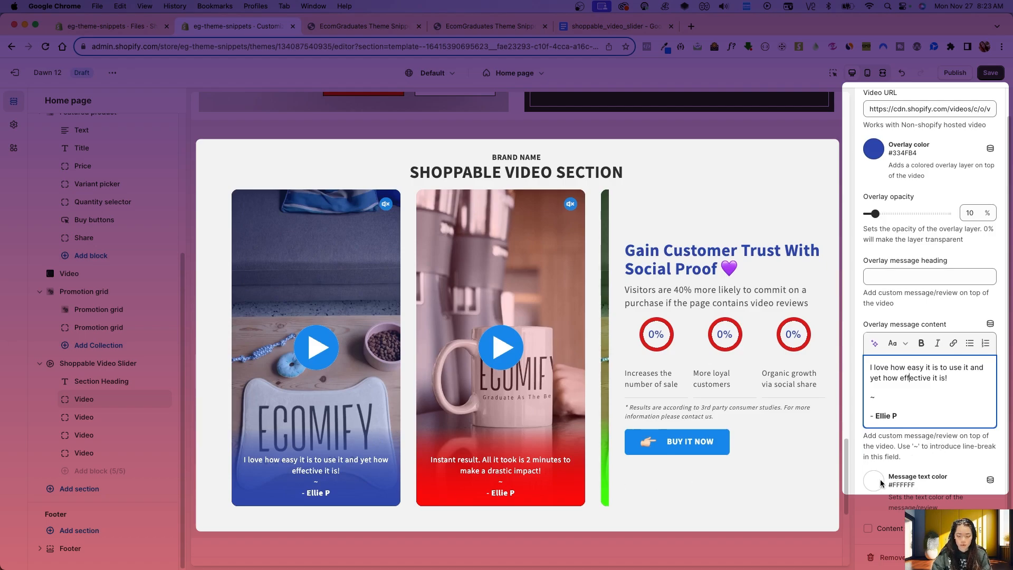
click(194, 461)
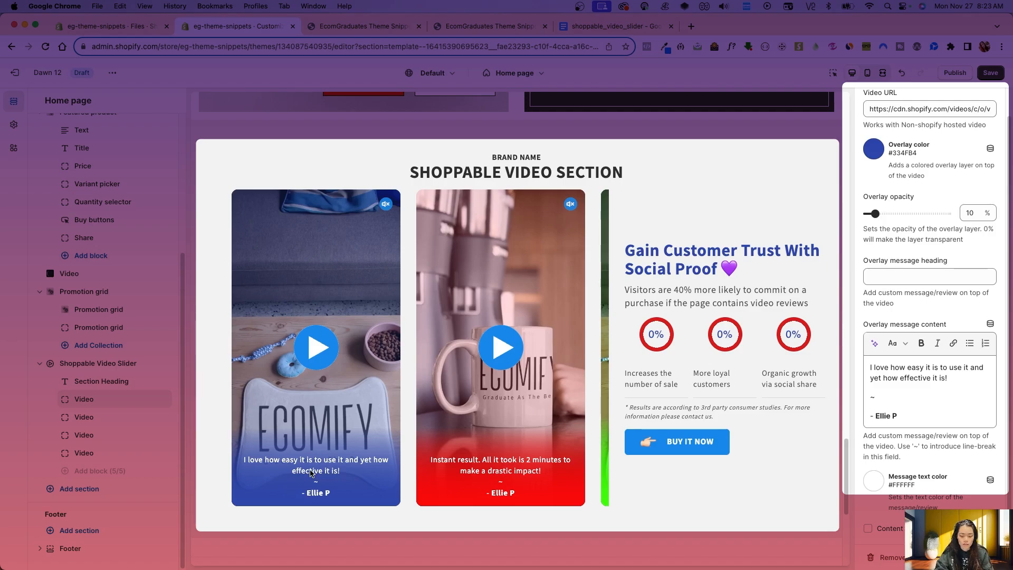
click(868, 528)
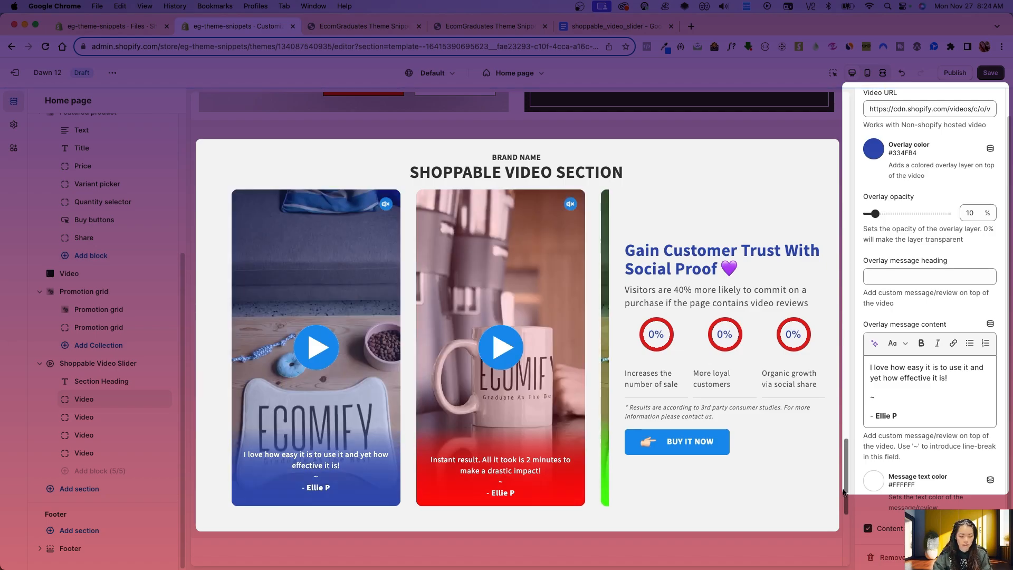
click(867, 528)
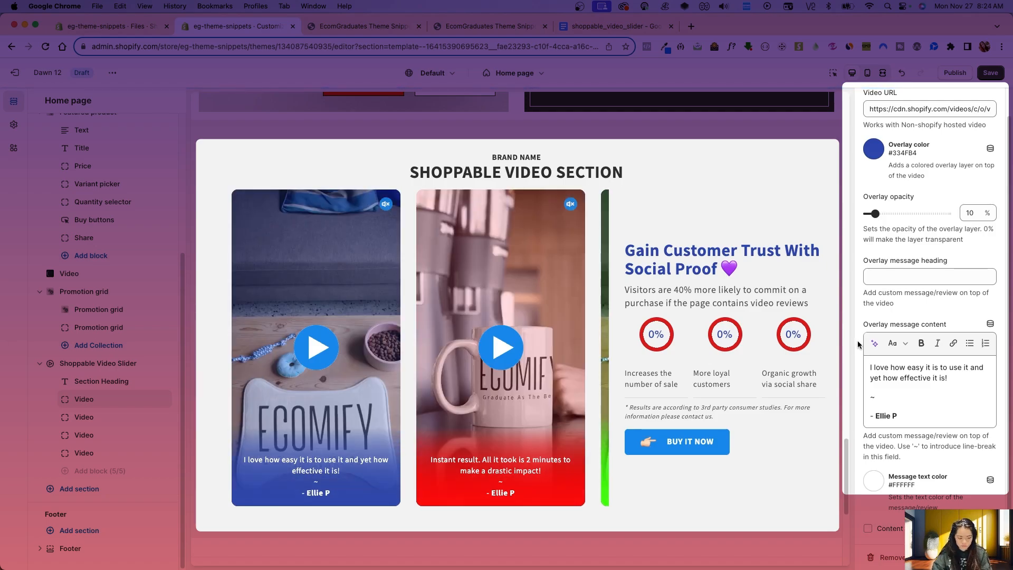
Step: Enter "dddd" as the first video's overlay message heading and test the content option with it, leaving the option off
click(891, 276)
text(dddd)
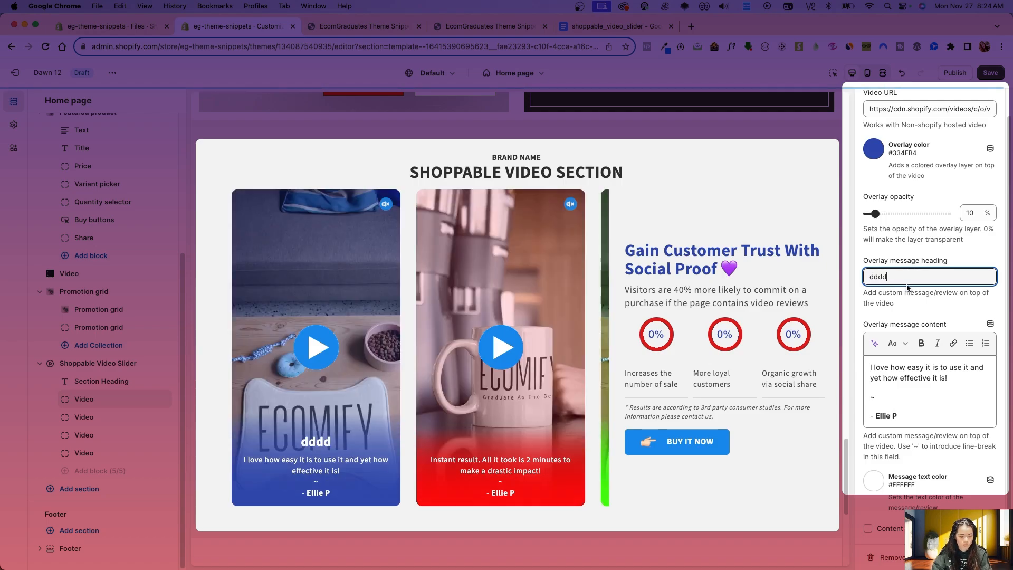
click(868, 528)
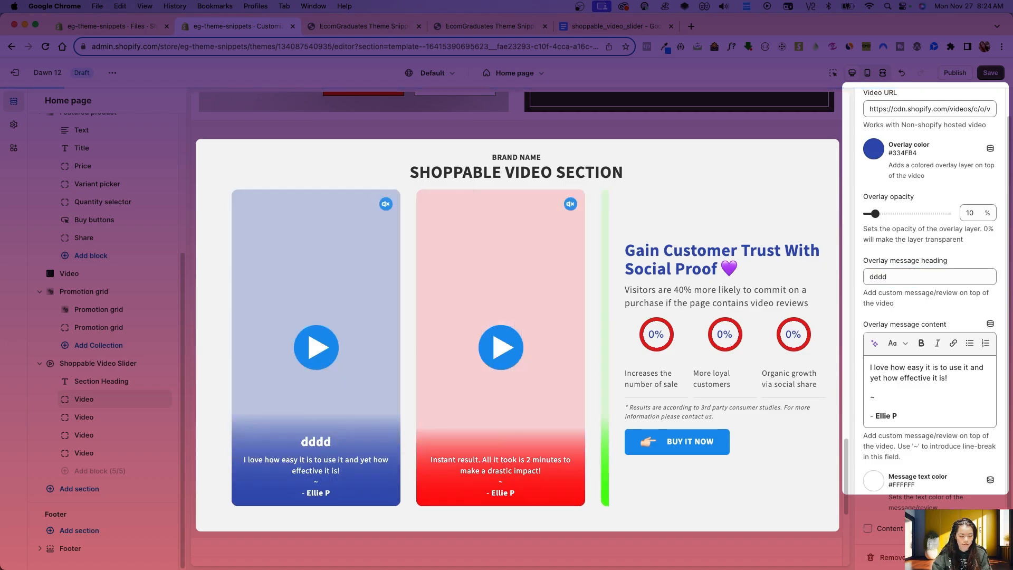
click(868, 528)
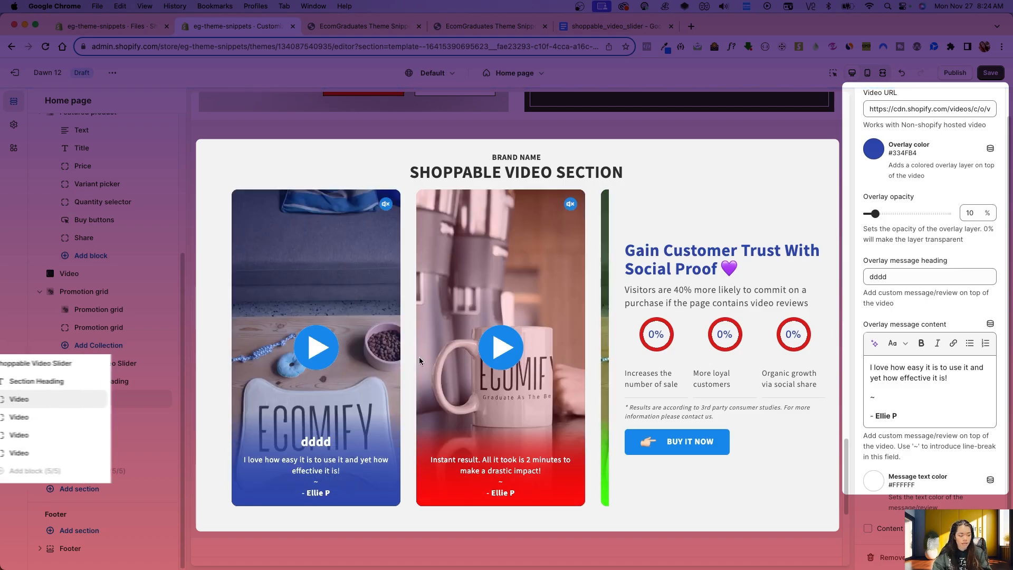
Step: Open the second Video block's settings, save the theme changes and check the section in the mobile layout
click(97, 414)
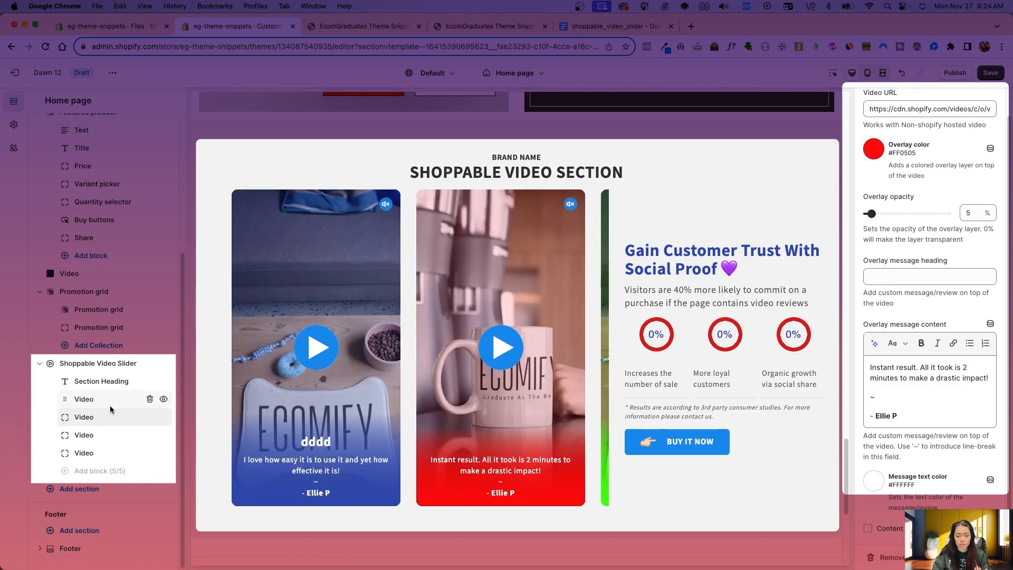
click(996, 76)
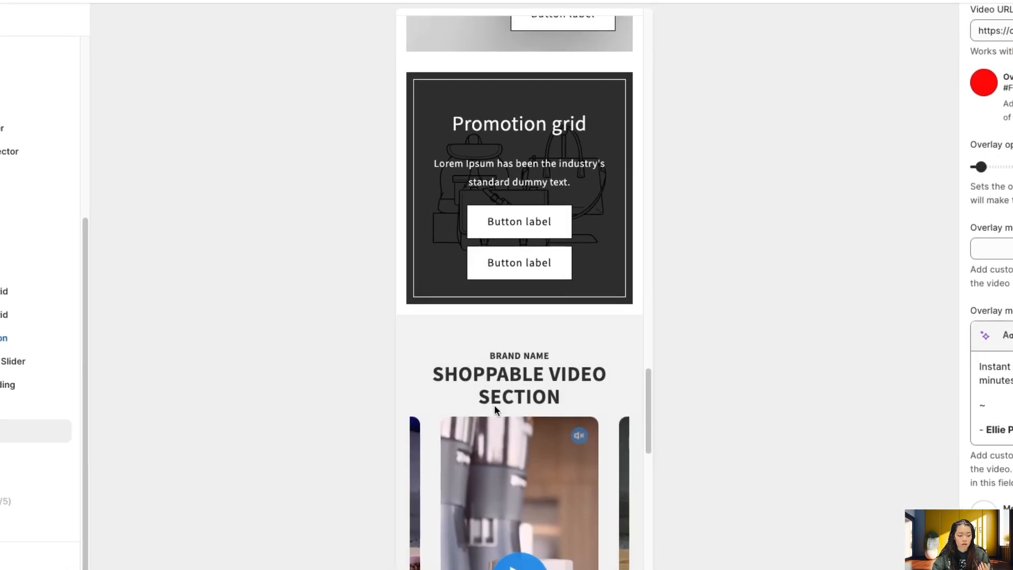
scroll(494, 409, down, 5)
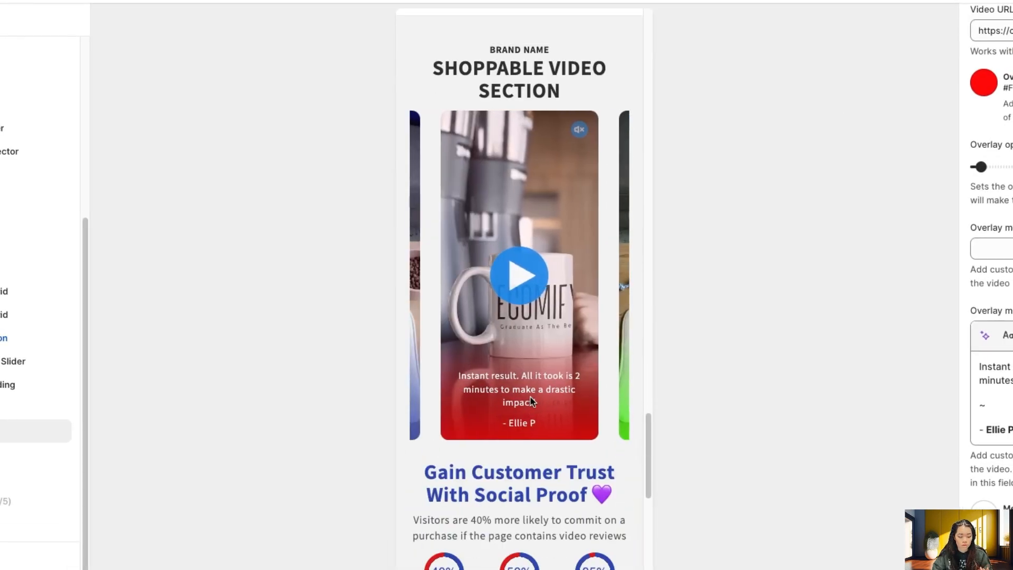